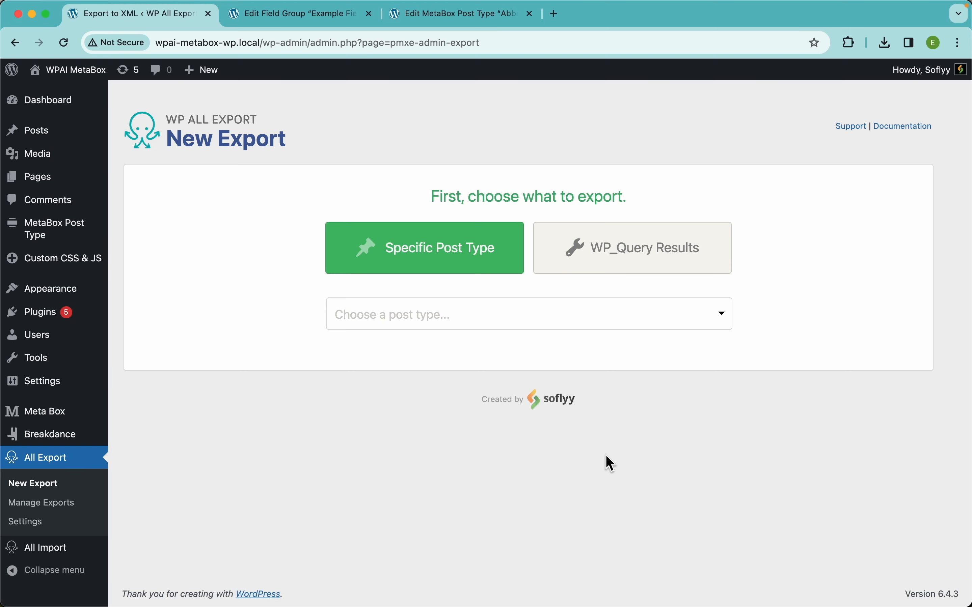
# Step: Set up a new export of the MetaBox Post Type and proceed to customizing the export file
pyautogui.click(474, 319)
pyautogui.scroll(-5, 458, 452)
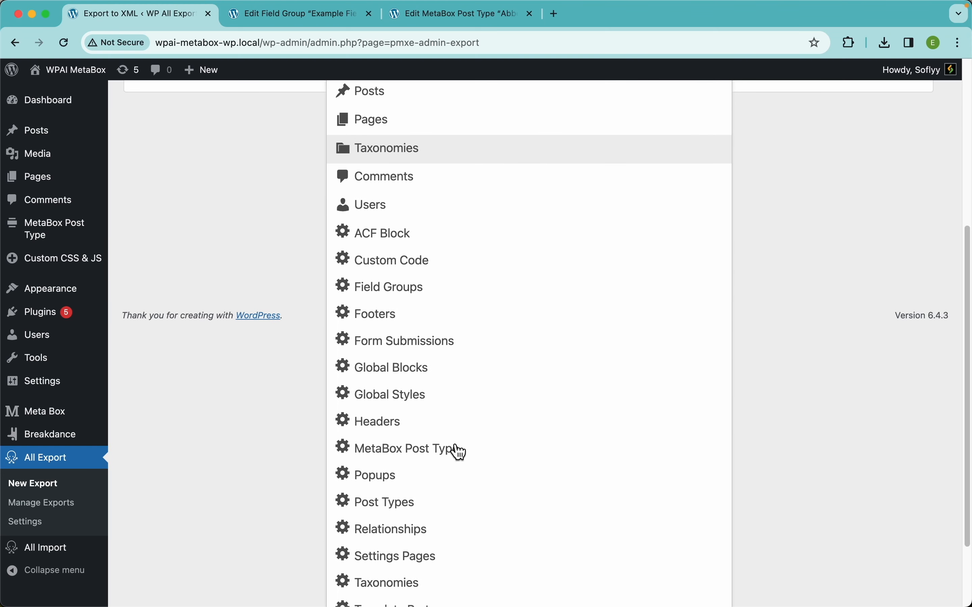
pyautogui.click(464, 454)
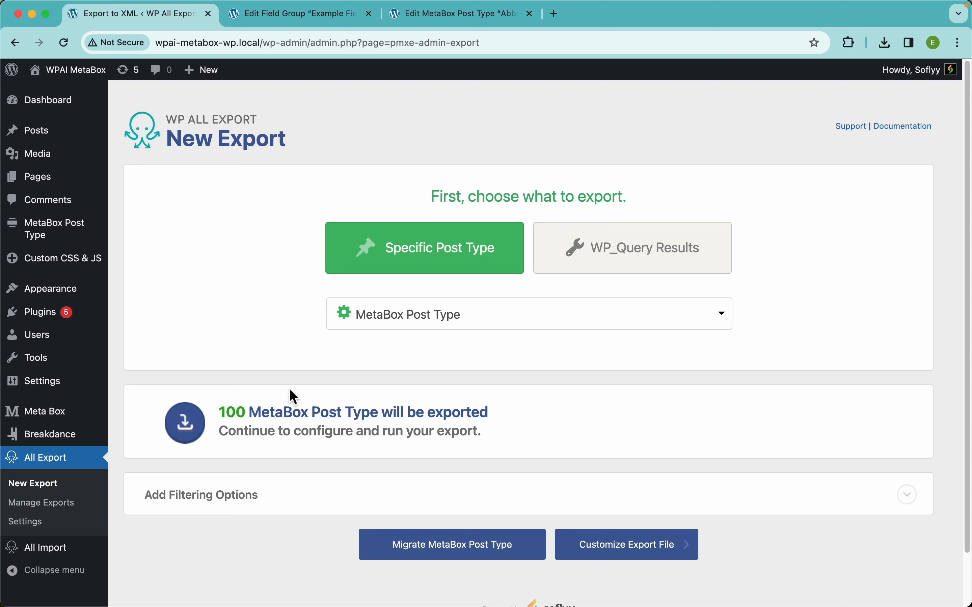
pyautogui.click(660, 555)
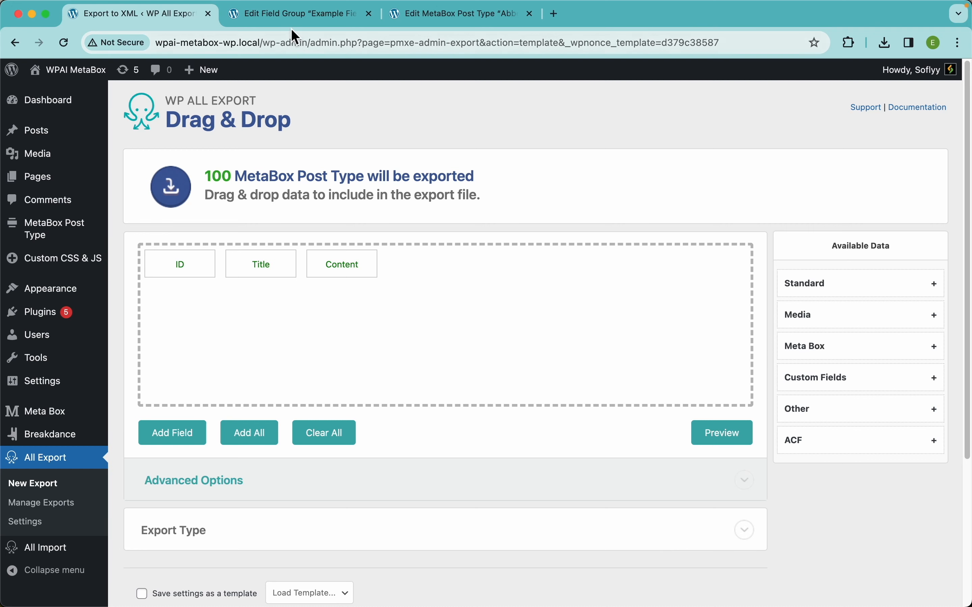
# Step: Review the Post, Taxonomy Advanced and User fields defined in the Example Fields group
pyautogui.click(289, 16)
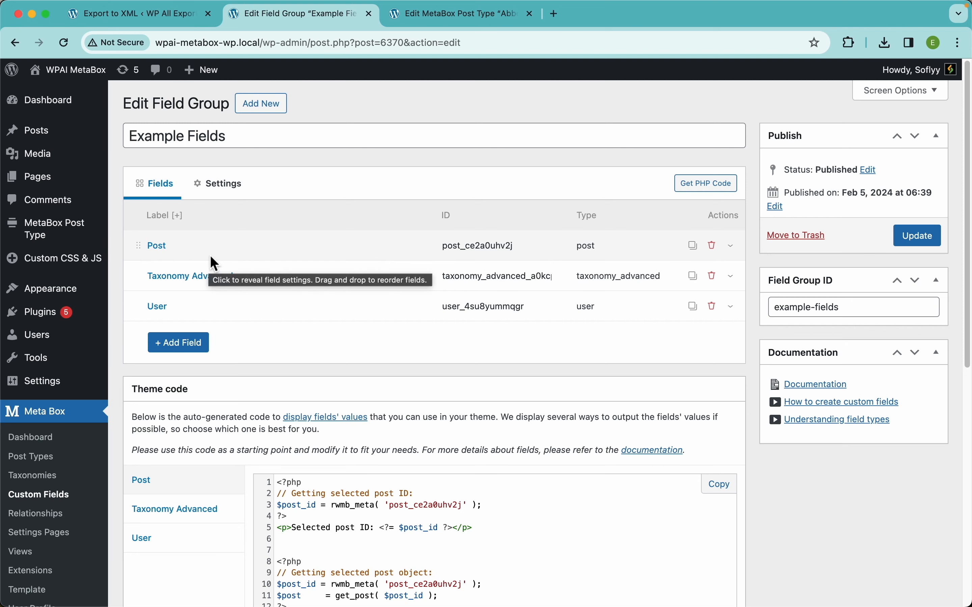
pyautogui.click(282, 283)
pyautogui.click(282, 282)
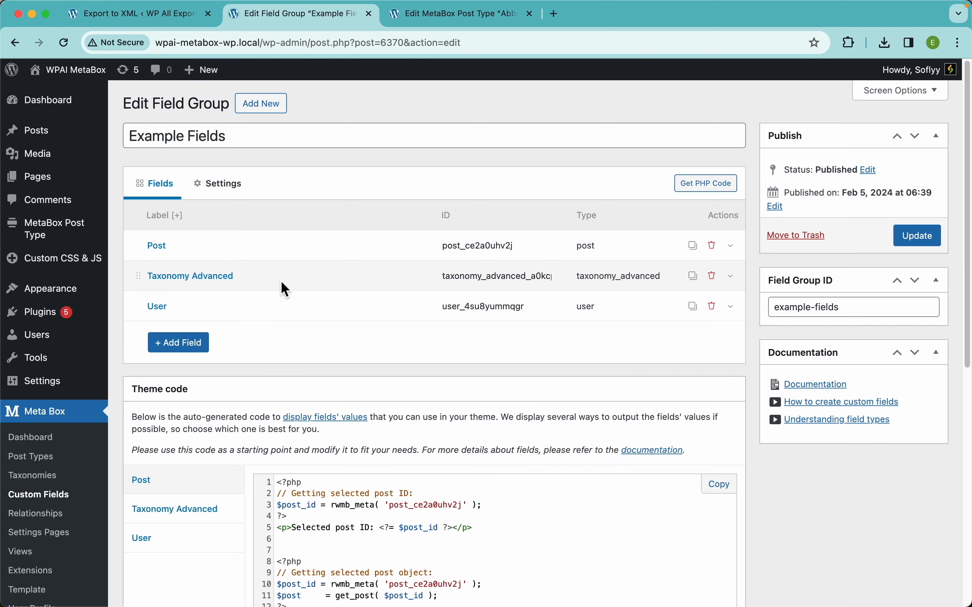
pyautogui.click(258, 316)
pyautogui.click(258, 315)
# Step: Examine the Post, Taxonomy Advanced and User values of the Abbott LLC post and return to the export
pyautogui.click(444, 24)
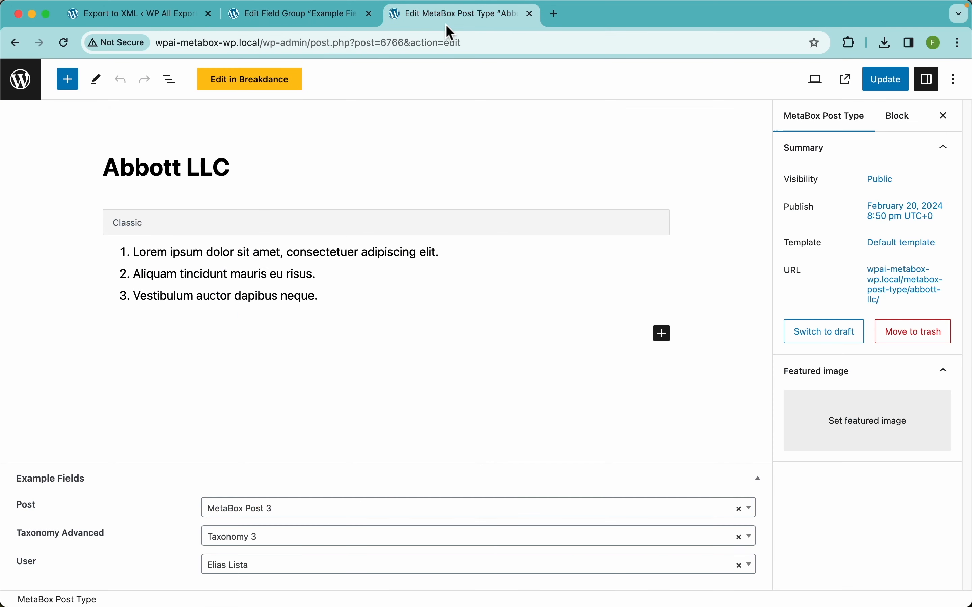
pyautogui.click(345, 509)
pyautogui.click(123, 508)
pyautogui.click(282, 546)
pyautogui.click(142, 550)
pyautogui.click(244, 572)
pyautogui.click(153, 506)
pyautogui.click(150, 16)
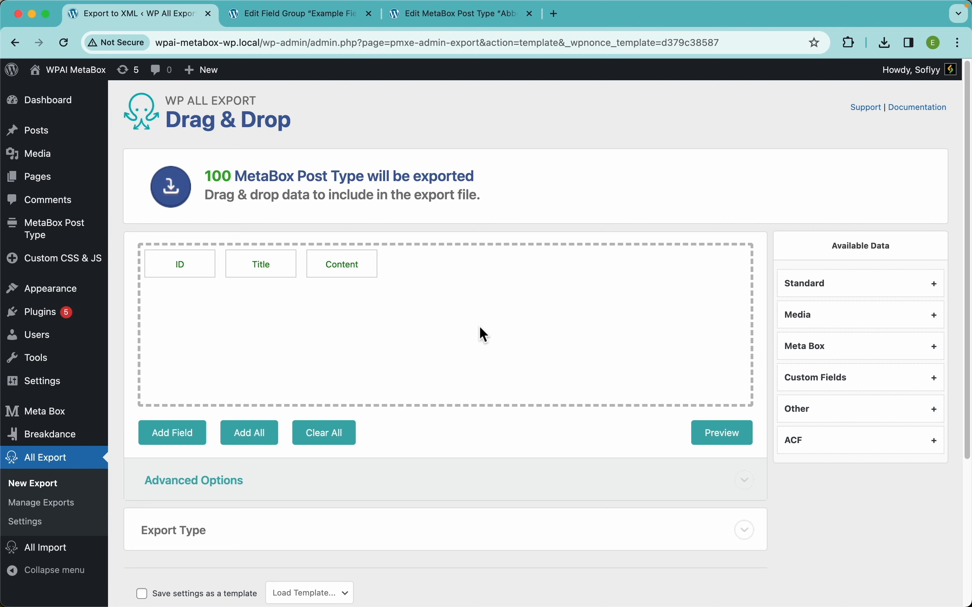
# Step: Preview the export with its default ID, Title and Content columns and close the preview
pyautogui.click(726, 439)
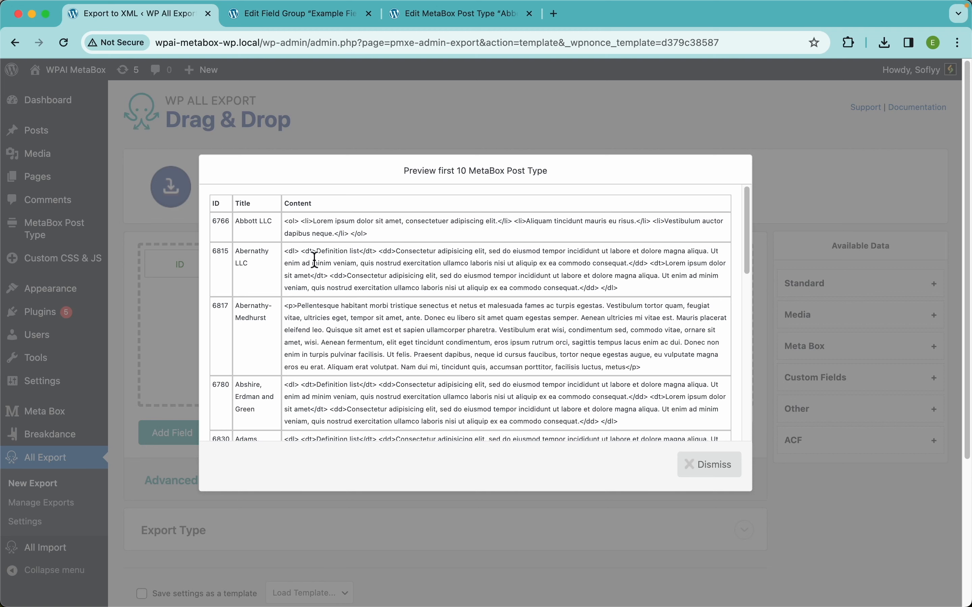
pyautogui.click(713, 466)
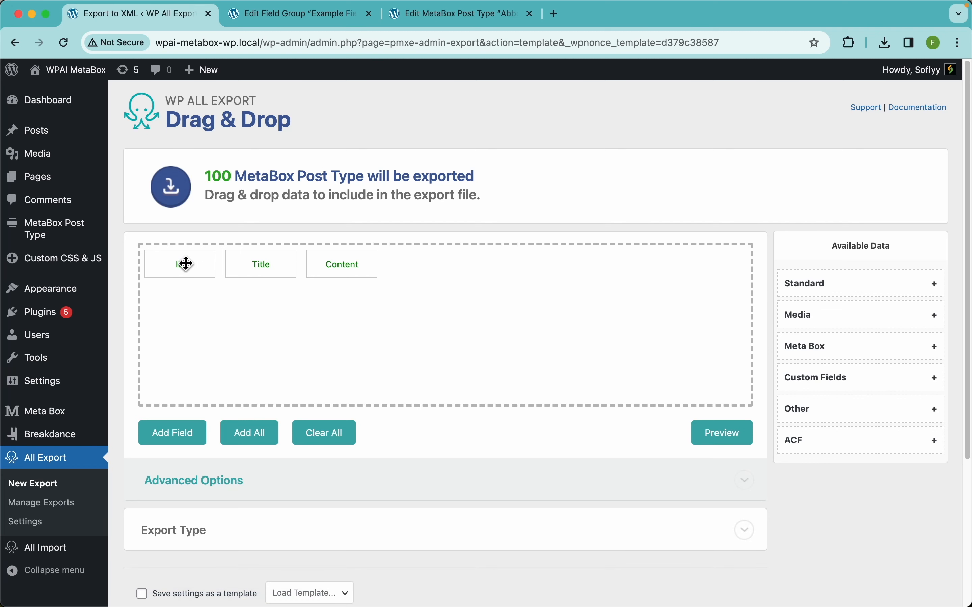
# Step: Remove the ID and Content columns from the export and expand the available Meta Box fields
pyautogui.moveTo(184, 265); pyautogui.dragTo(134, 209)
pyautogui.moveTo(262, 268); pyautogui.dragTo(221, 175)
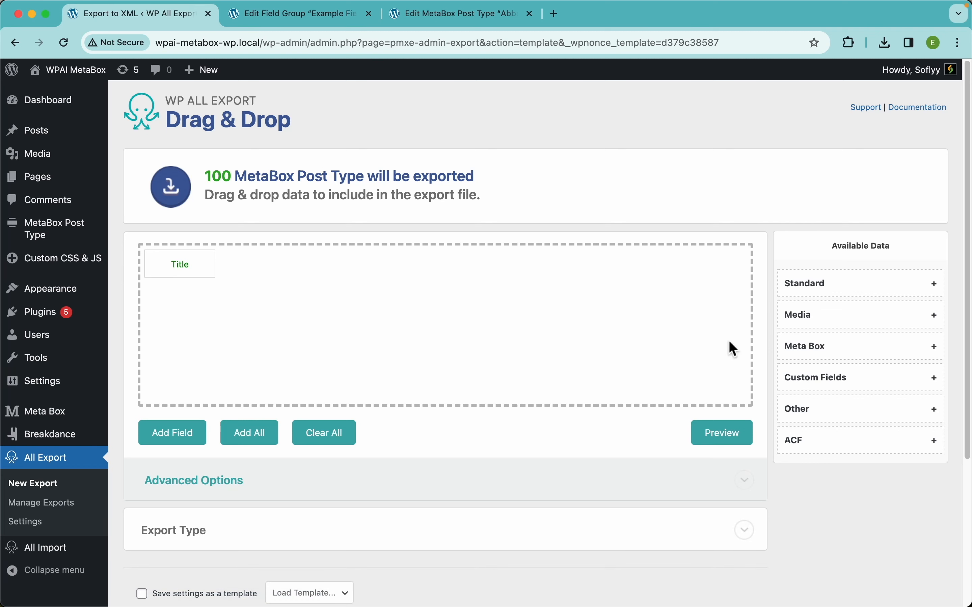
pyautogui.click(851, 347)
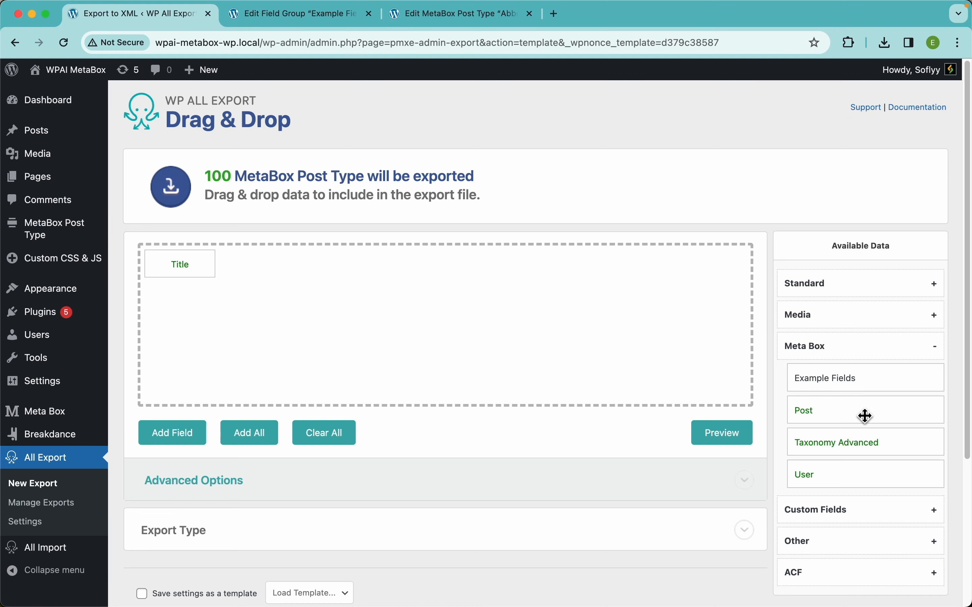
pyautogui.scroll(10, 860, 422)
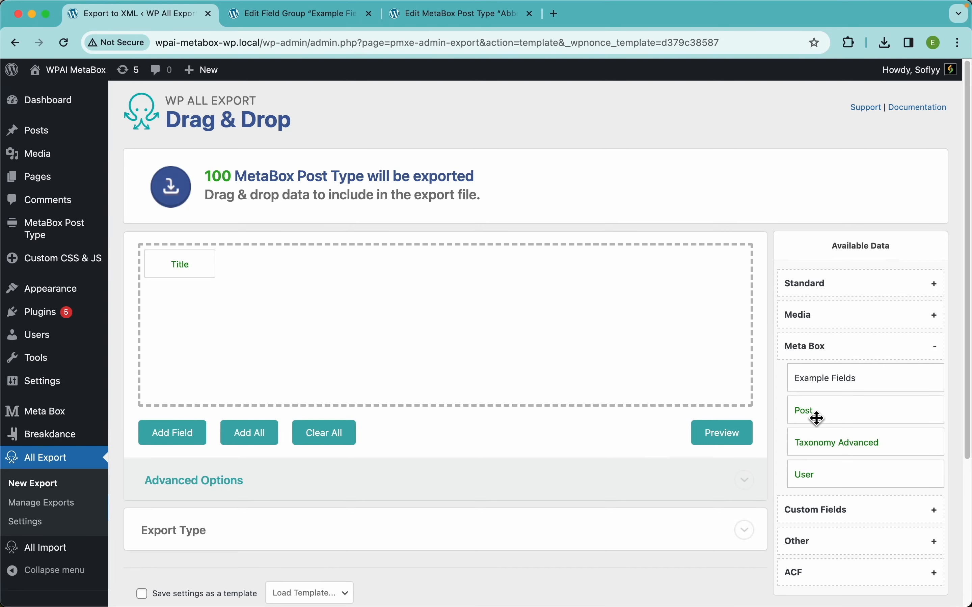
# Step: Try adding only the Meta Box Post field to the export, preview it, and remove the field again
pyautogui.moveTo(815, 414); pyautogui.dragTo(514, 306)
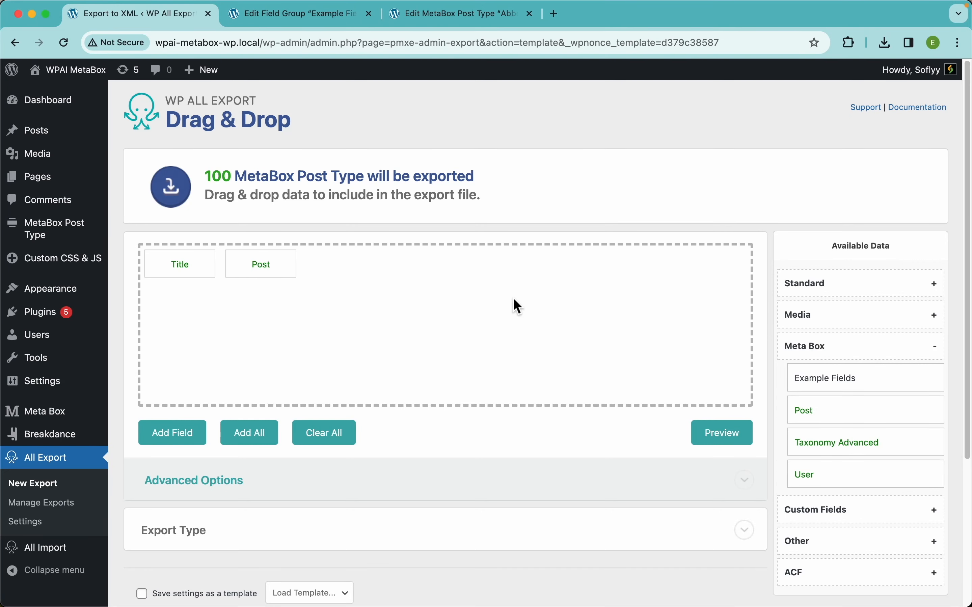
pyautogui.click(718, 436)
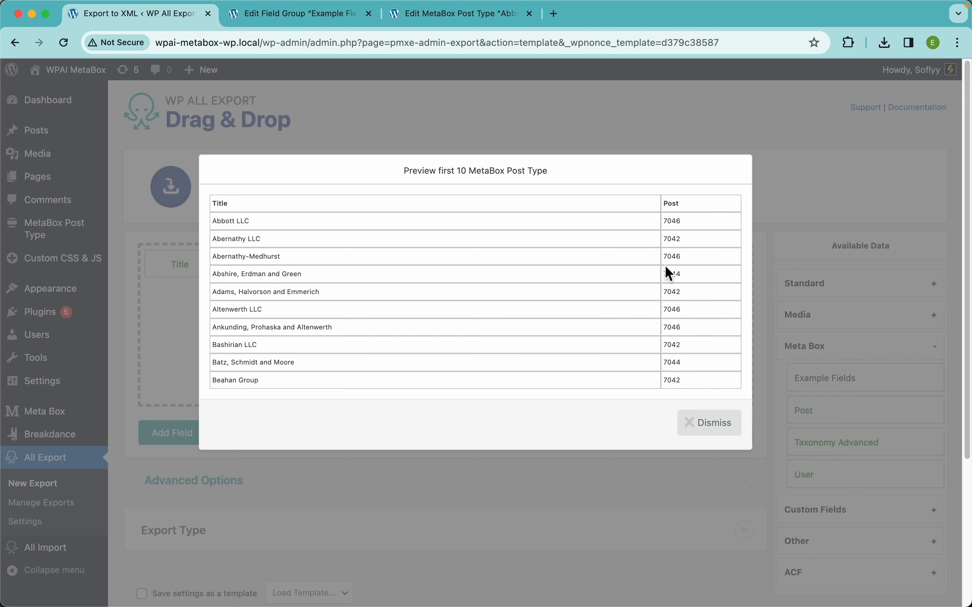
pyautogui.click(701, 428)
pyautogui.moveTo(261, 264); pyautogui.dragTo(235, 197)
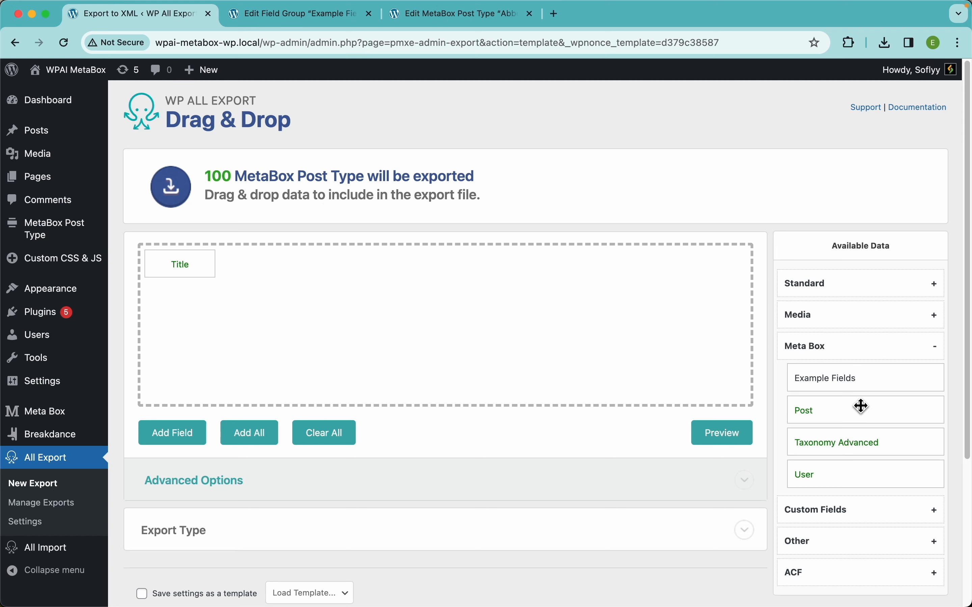
# Step: Add the whole Example Fields group to the export and place the User column before Taxonomy Advanced
pyautogui.moveTo(866, 381); pyautogui.dragTo(564, 316)
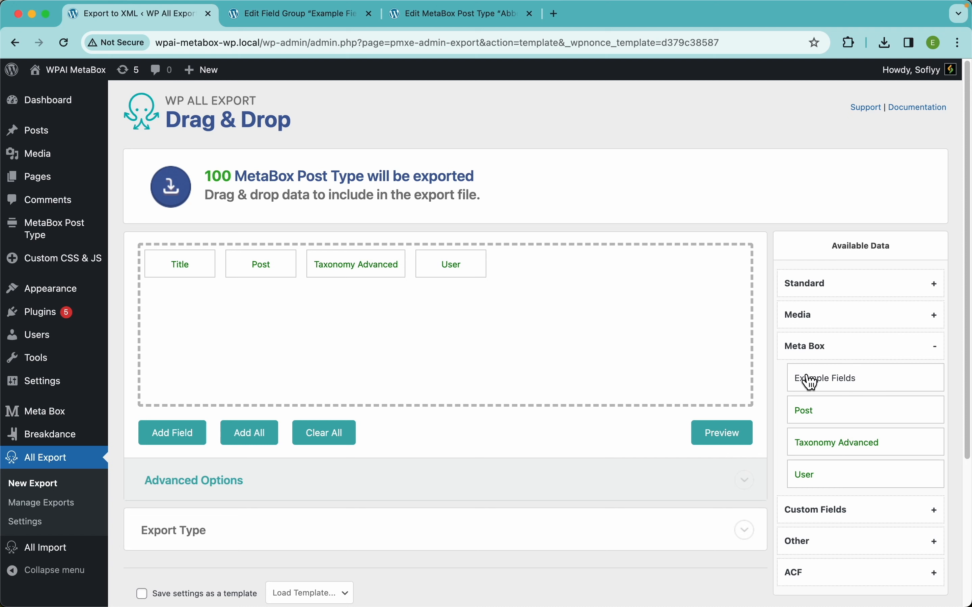
pyautogui.moveTo(434, 271); pyautogui.dragTo(273, 272)
pyautogui.moveTo(340, 273); pyautogui.dragTo(248, 277)
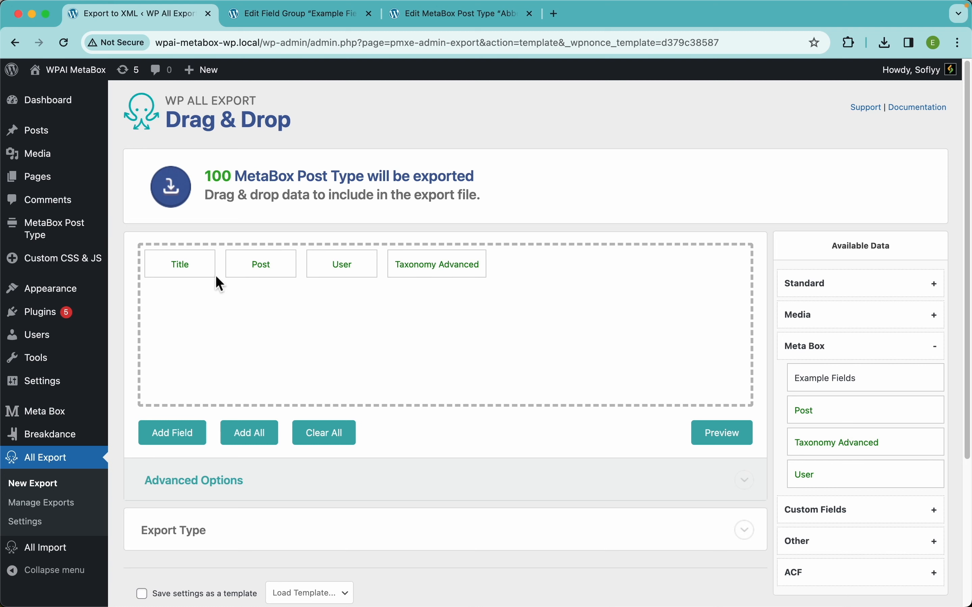
# Step: Rename the Title export column to "Company Name" and save the field
pyautogui.click(188, 268)
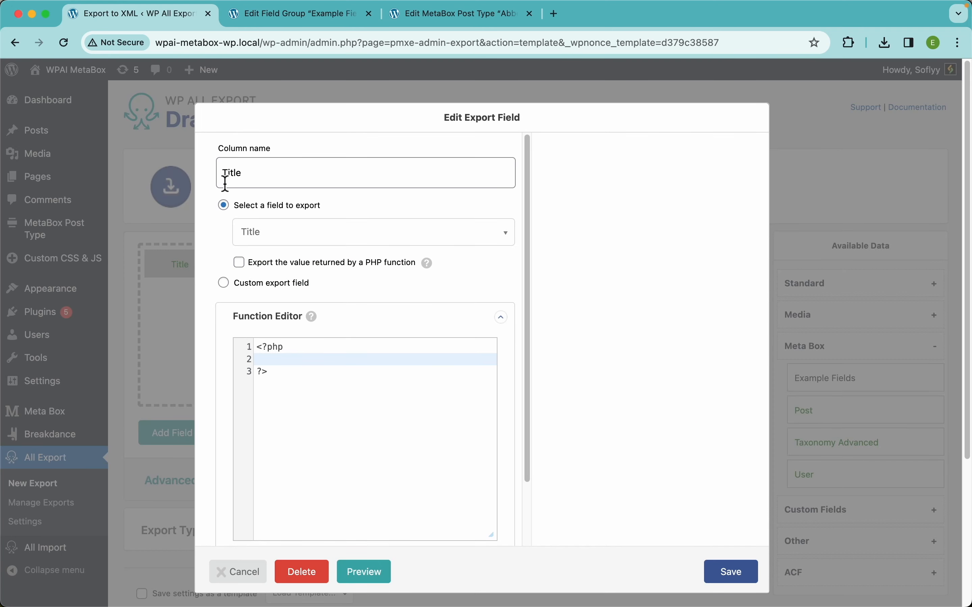
pyautogui.moveTo(252, 183); pyautogui.dragTo(182, 180)
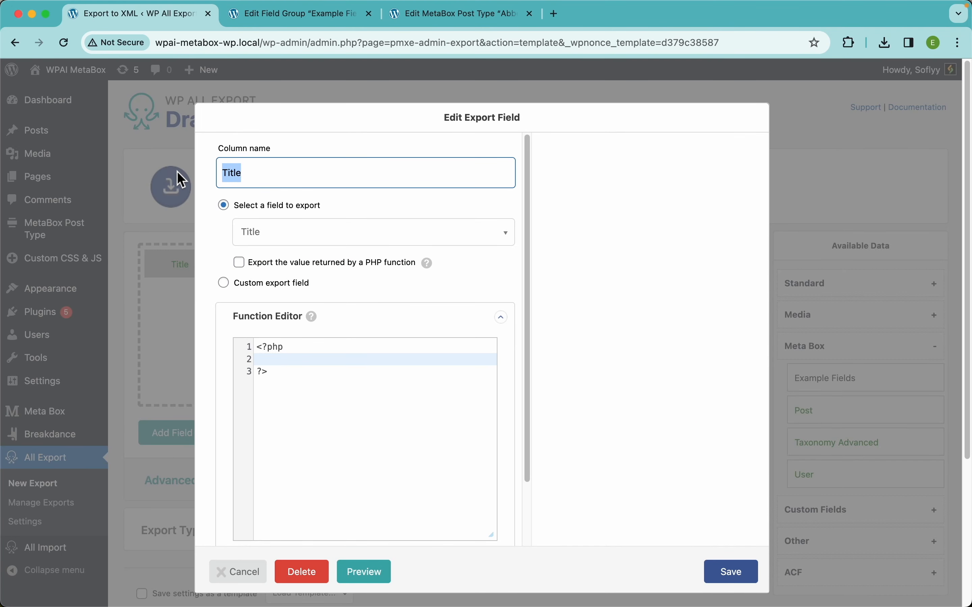
pyautogui.write('Company Name')
pyautogui.click(724, 574)
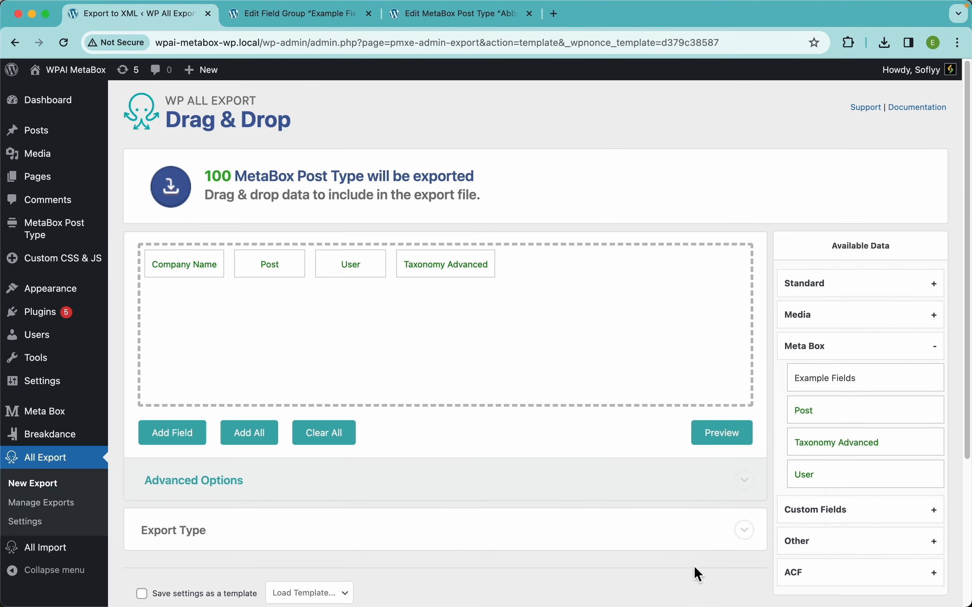
# Step: Preview the export rows, check the related posts in the site's posts list, and close the preview
pyautogui.click(708, 442)
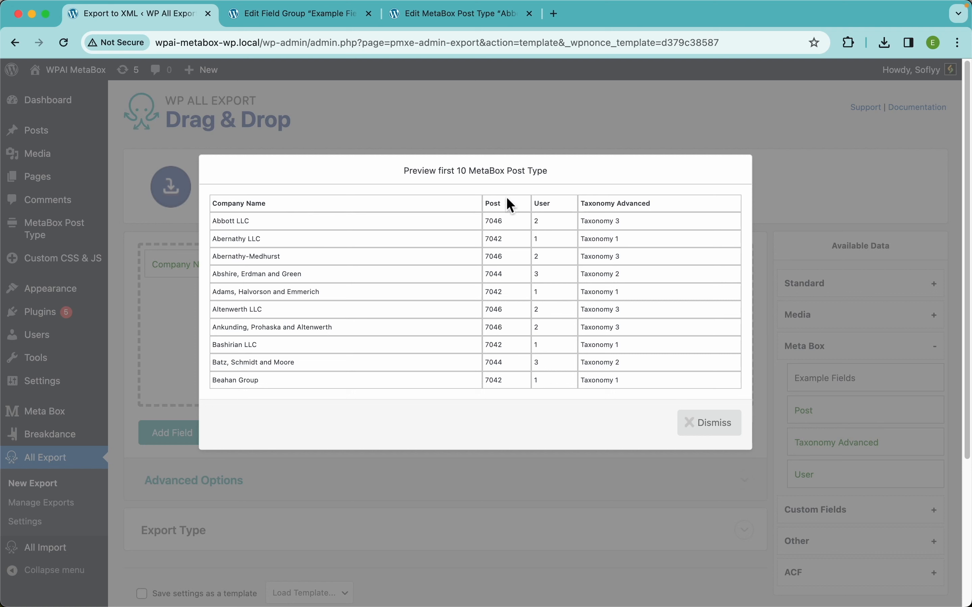
pyautogui.click(270, 15)
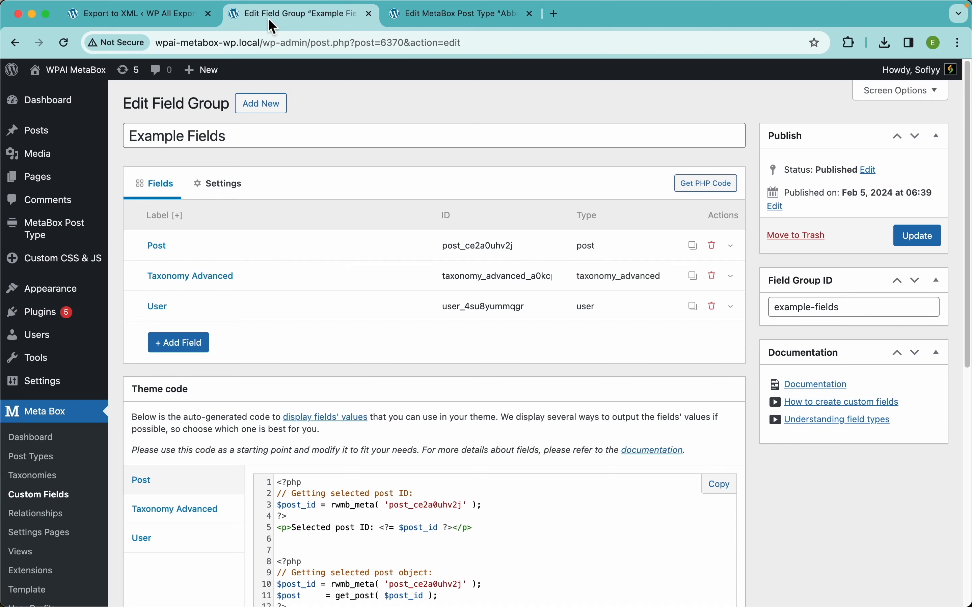
pyautogui.moveTo(56, 135)
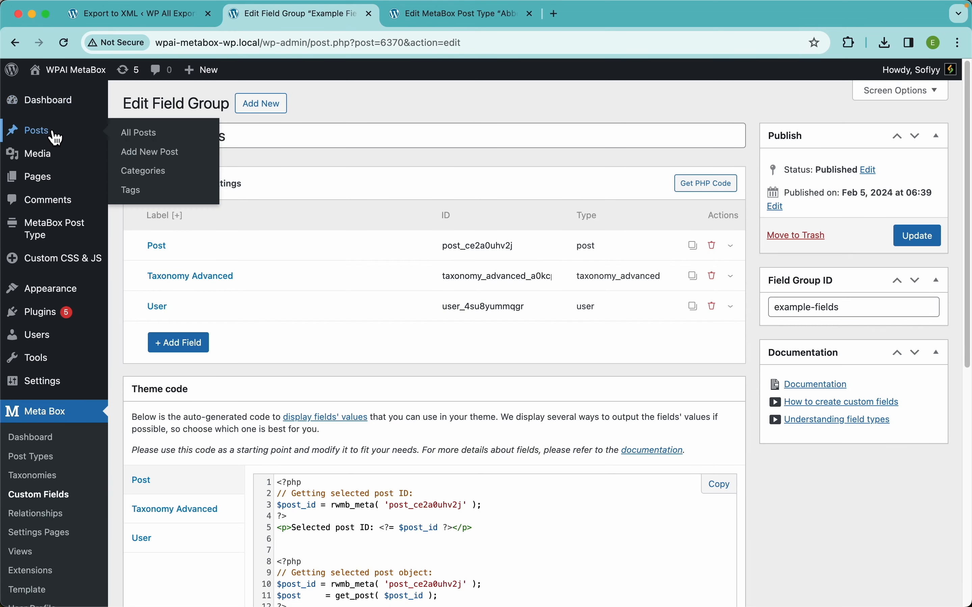
pyautogui.click(135, 143)
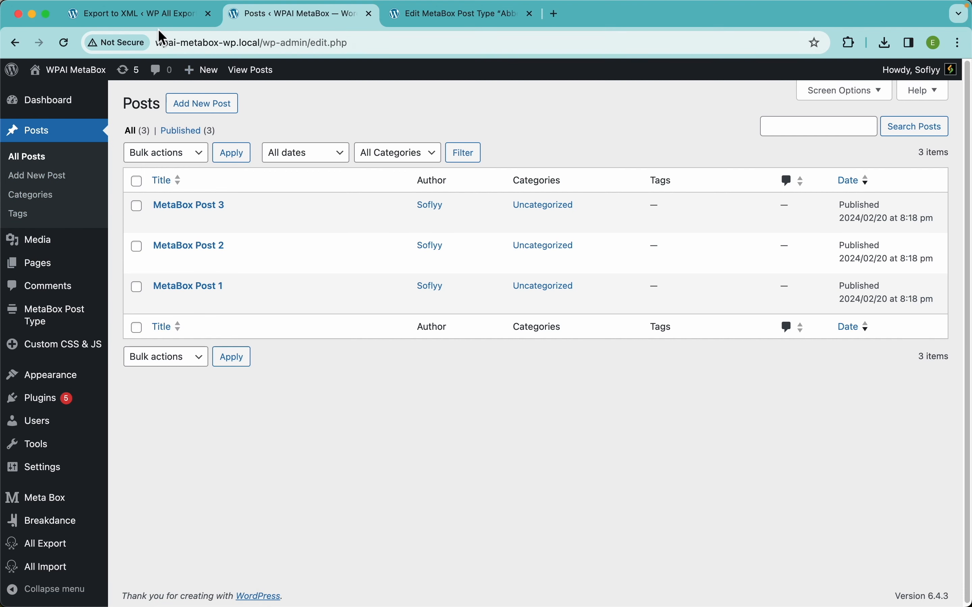
pyautogui.click(169, 22)
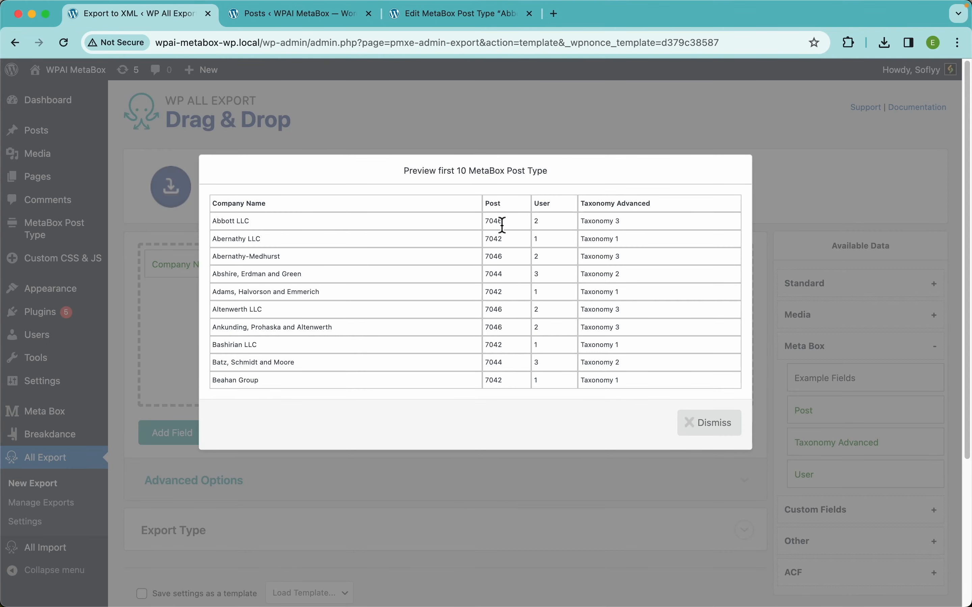
pyautogui.click(693, 432)
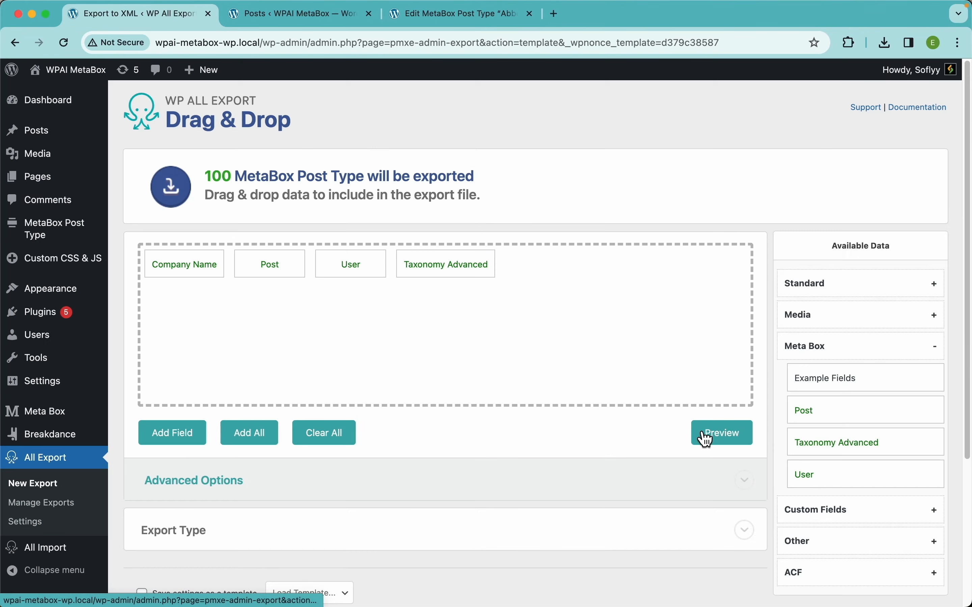
# Step: Set the Post column's value format to Post Title, save it, and check the export preview
pyautogui.click(286, 272)
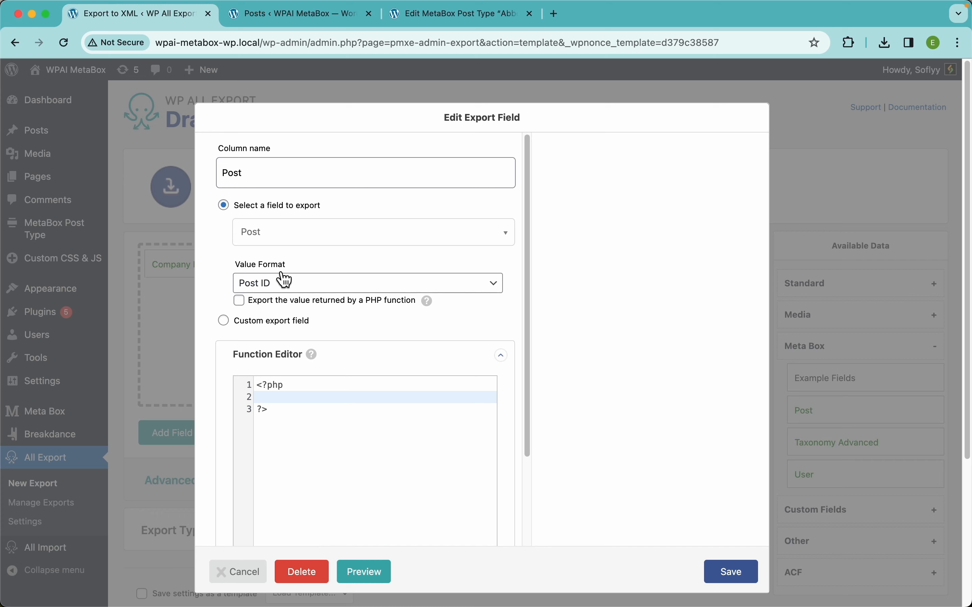
pyautogui.click(337, 291)
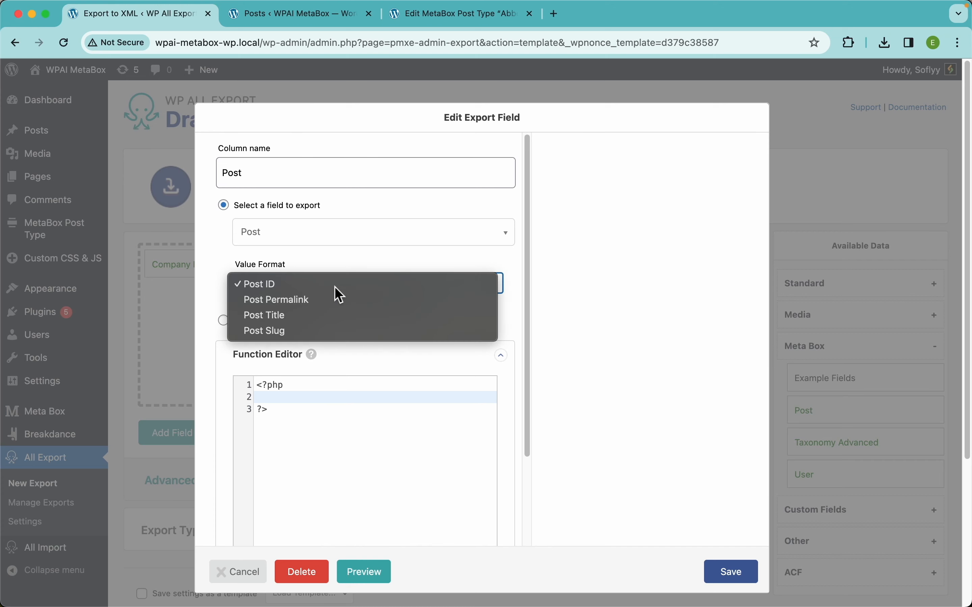
pyautogui.click(293, 317)
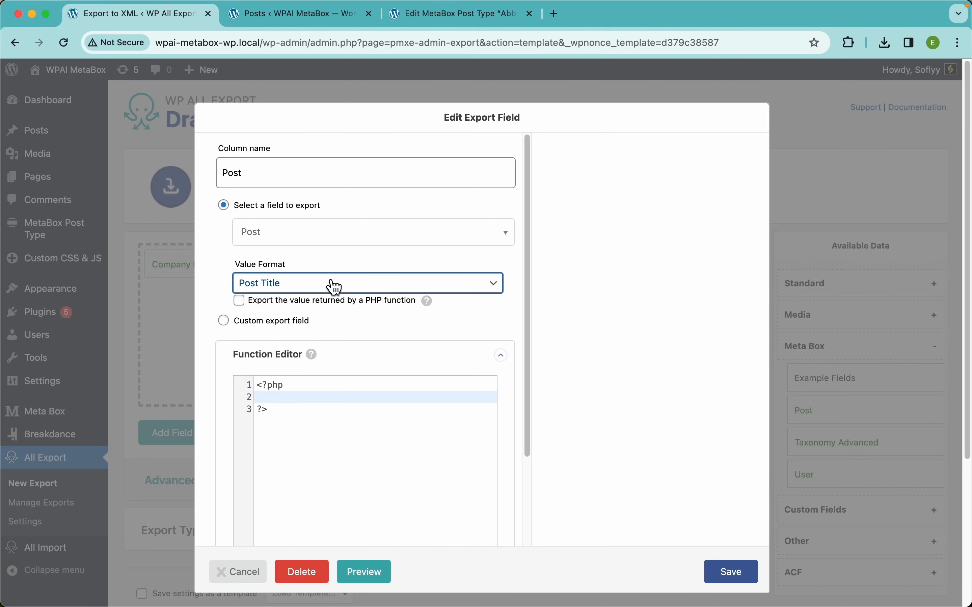
pyautogui.click(749, 574)
pyautogui.click(730, 440)
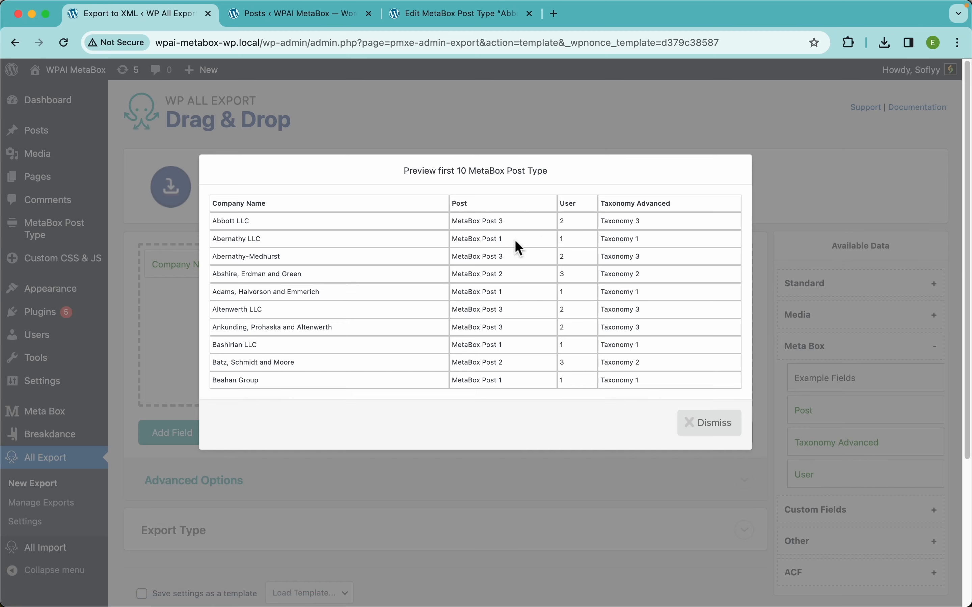
pyautogui.click(691, 428)
# Step: Set the User column's value format to User Email, save it, and check the export preview
pyautogui.click(361, 269)
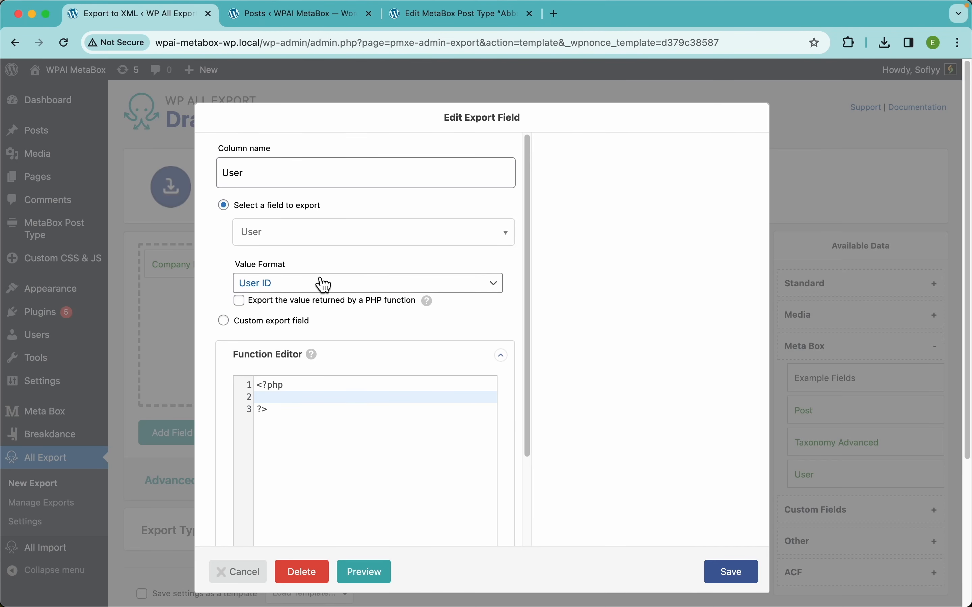
pyautogui.click(293, 284)
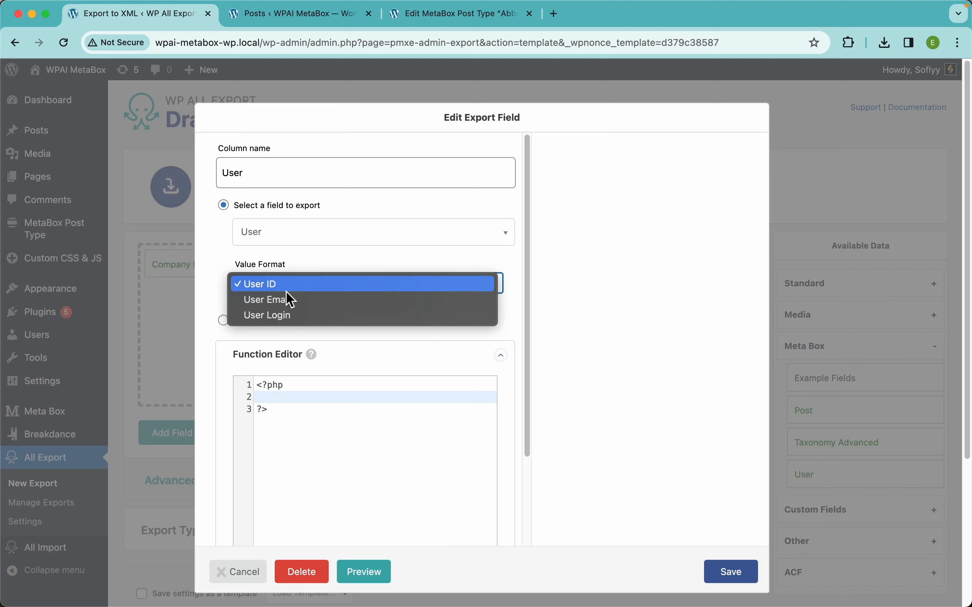
pyautogui.click(304, 306)
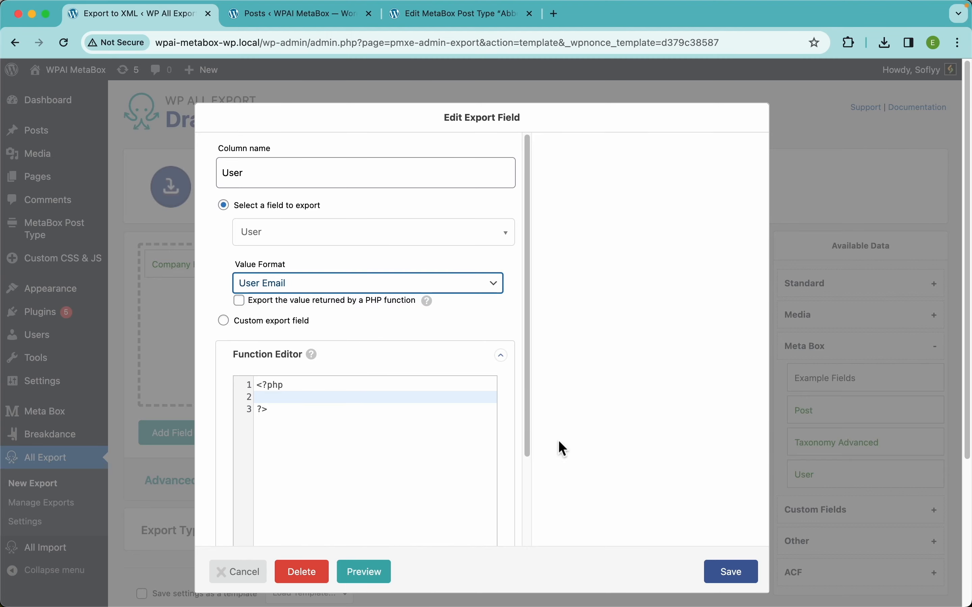
pyautogui.click(732, 572)
pyautogui.click(706, 433)
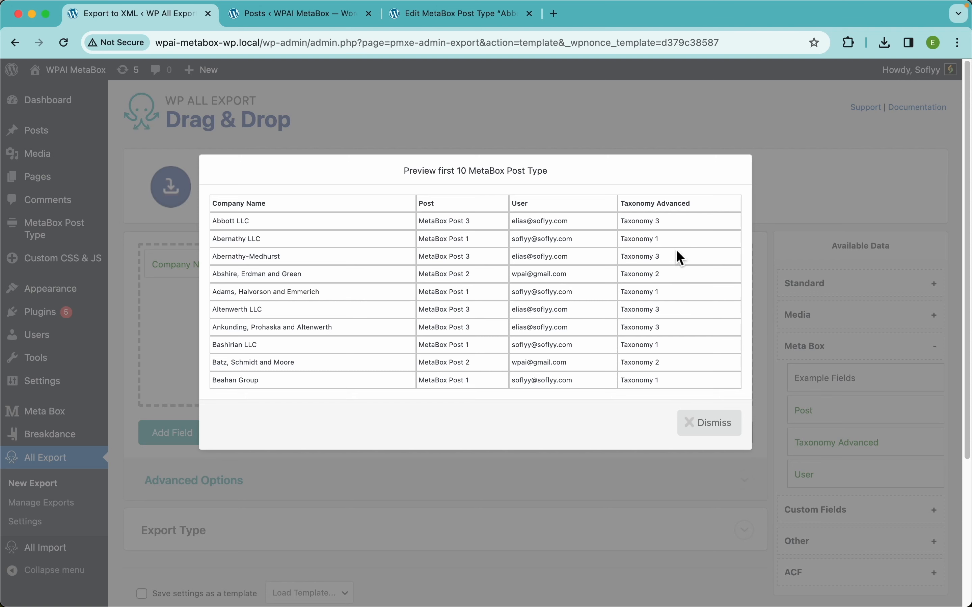
pyautogui.click(687, 418)
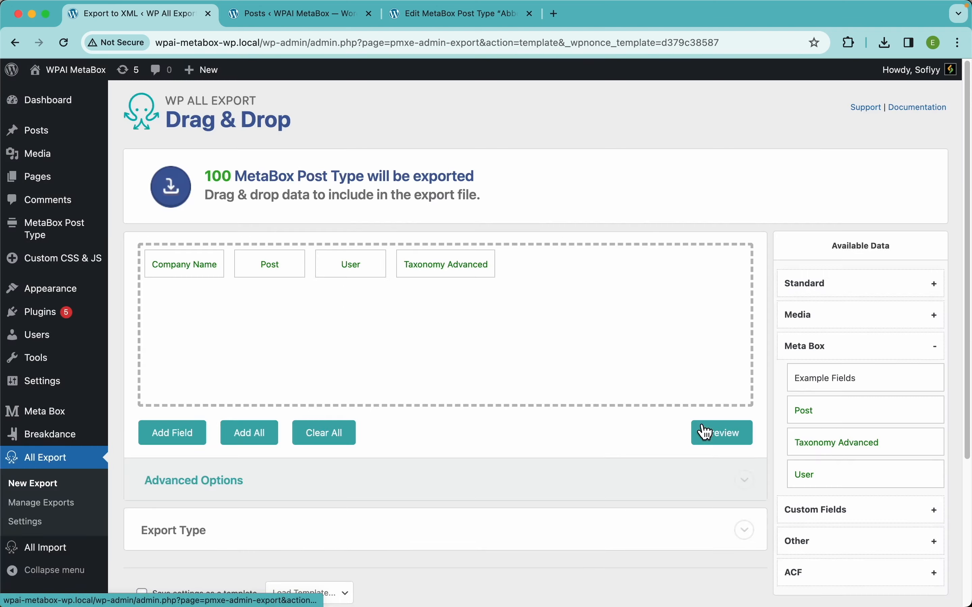
# Step: In the Taxonomy Advanced column's function editor, start a PHP function named change_tax that takes $data
pyautogui.click(456, 274)
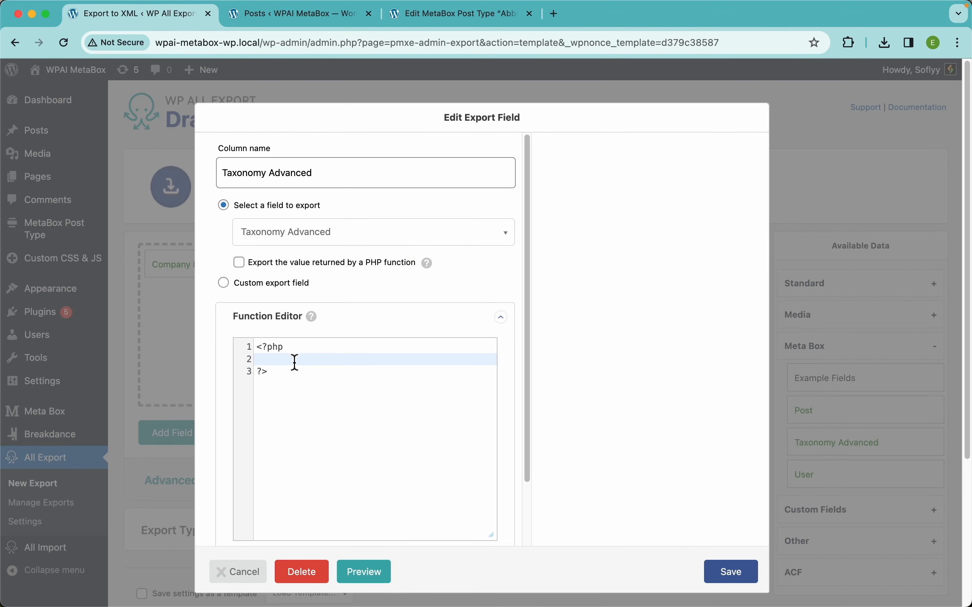
pyautogui.press('Return')
pyautogui.press('Return')
pyautogui.press('Up')
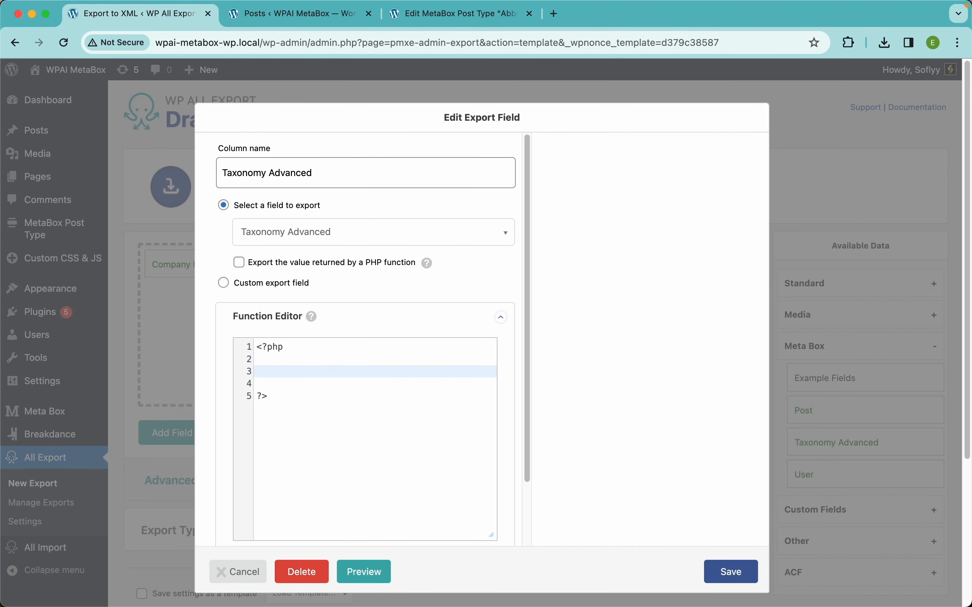
pyautogui.write('funct')
pyautogui.write('ion chanf')
pyautogui.press('BackSpace')
pyautogui.write('ge_tax ($data')
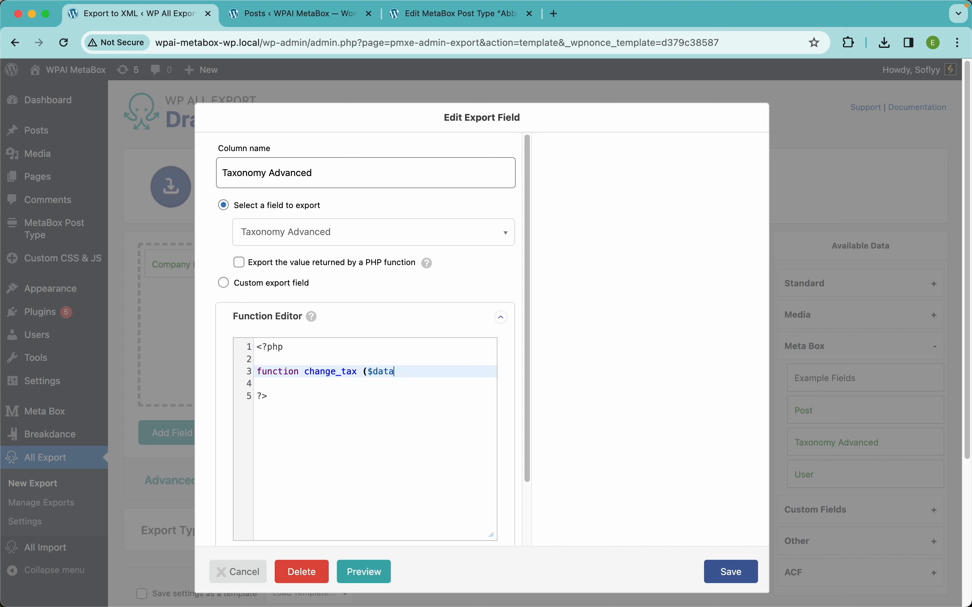
pyautogui.write(') {')
pyautogui.press('Return')
# Step: Make change_tax return str_replace ("Taxonomy", "Category", $data), close the function, and save the functions
pyautogui.write('retu')
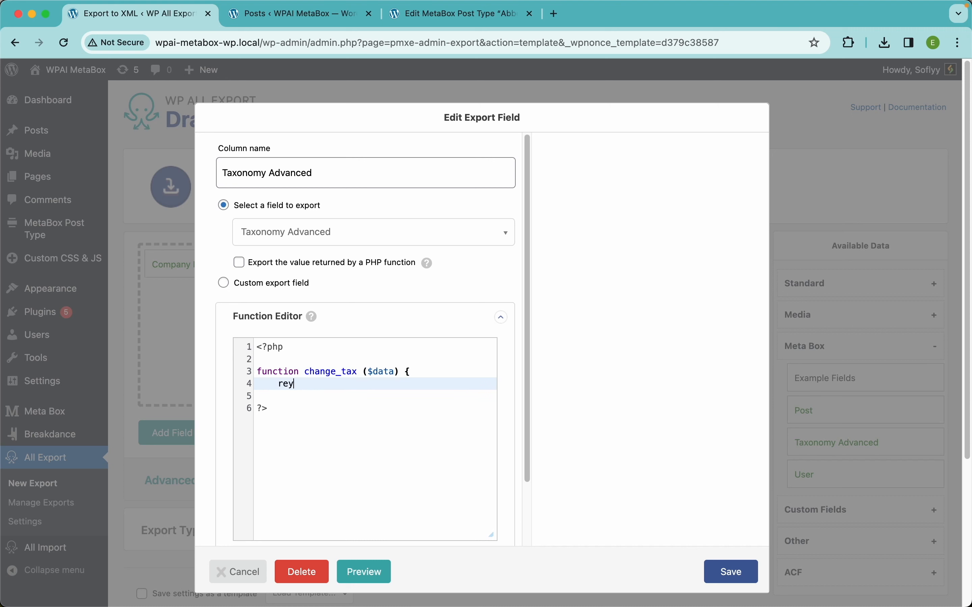
pyautogui.write('rn(')
pyautogui.press('BackSpace')
pyautogui.write('sr')
pyautogui.press('BackSpace')
pyautogui.write('tr_replace ("Taxon')
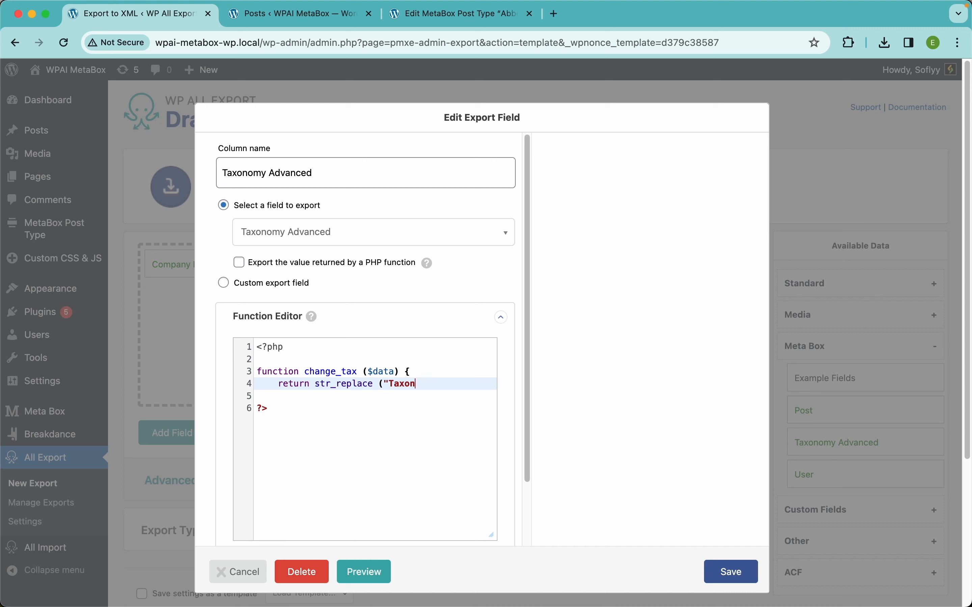
pyautogui.write('omy", "Category", ')
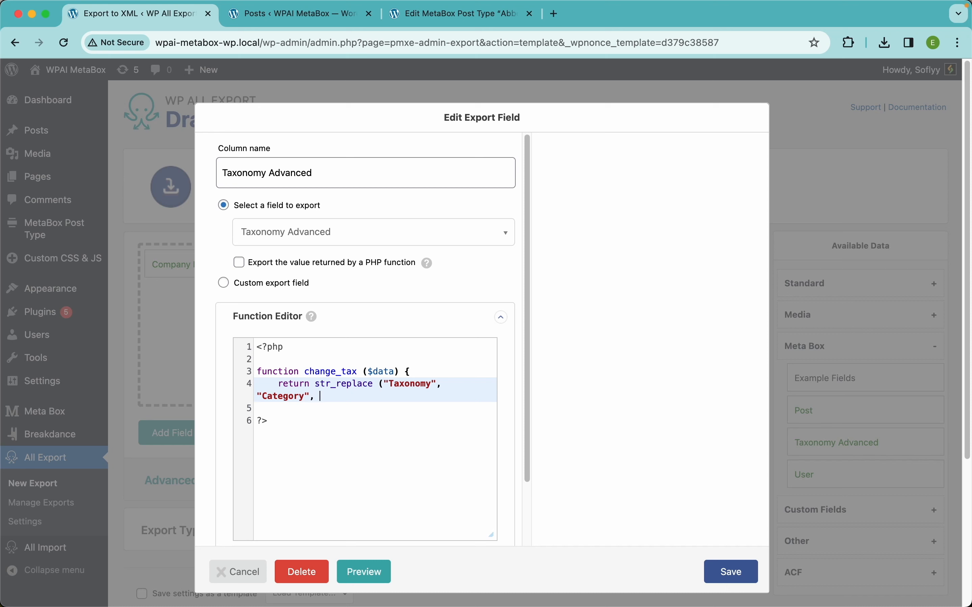
pyautogui.write('$data);')
pyautogui.press('Return')
pyautogui.write('}')
pyautogui.scroll(-3, 319, 470)
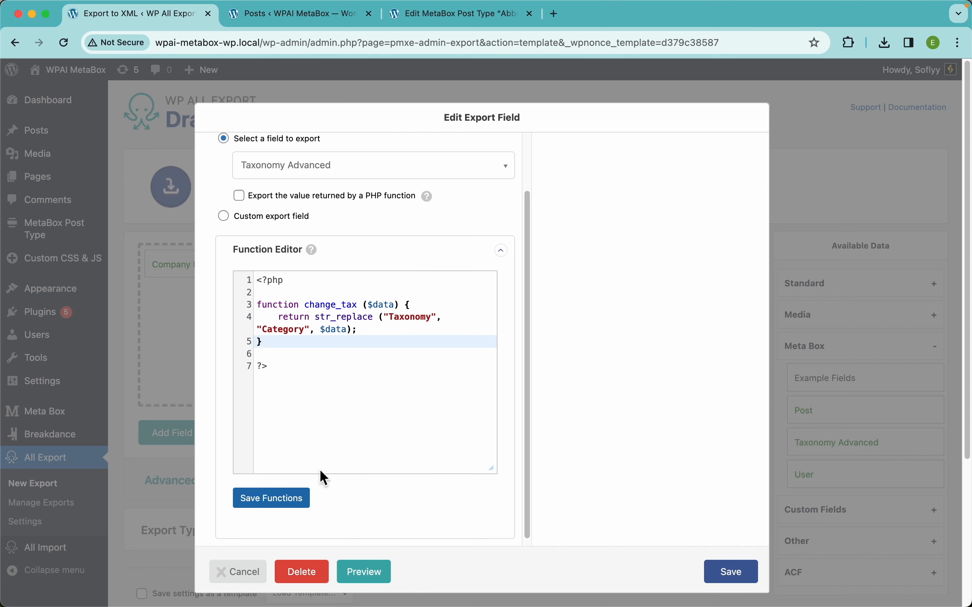
pyautogui.click(307, 501)
# Step: Set the Taxonomy Advanced column to export the value returned by the PHP function change_tax
pyautogui.doubleClick(334, 305)
pyautogui.press('super+c')
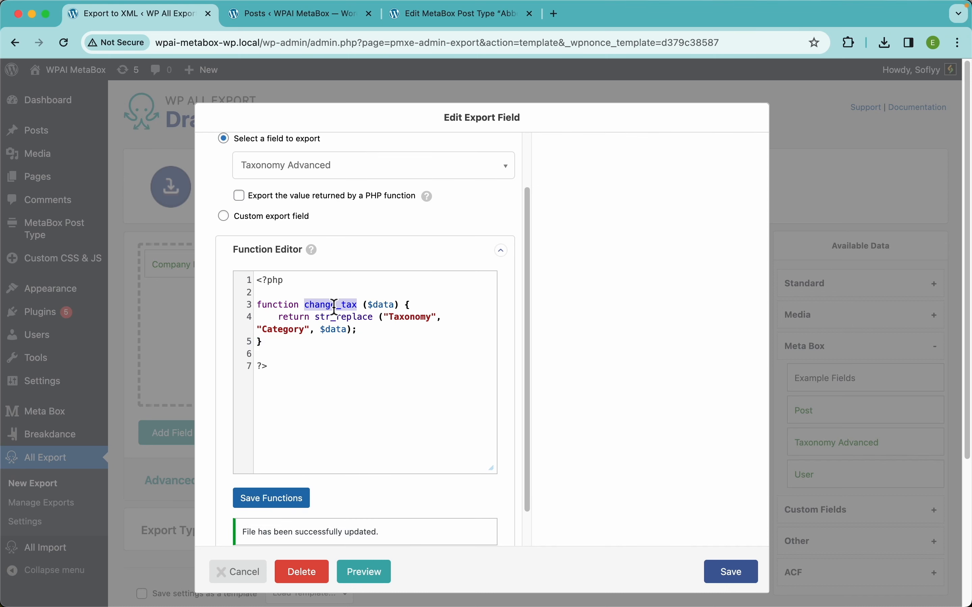
pyautogui.scroll(3, 340, 200)
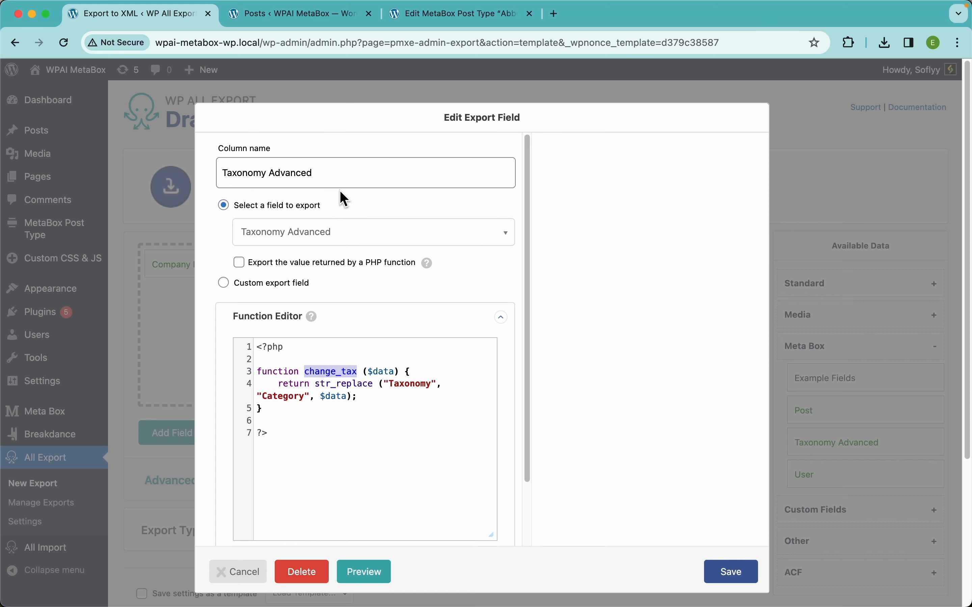
pyautogui.click(249, 268)
pyautogui.click(304, 283)
pyautogui.press('super+v')
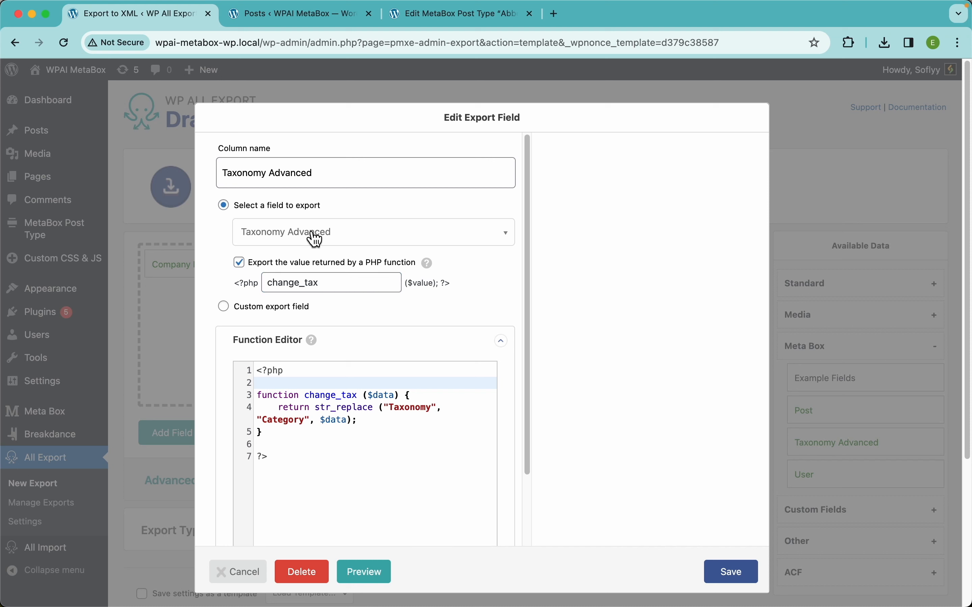
pyautogui.click(369, 243)
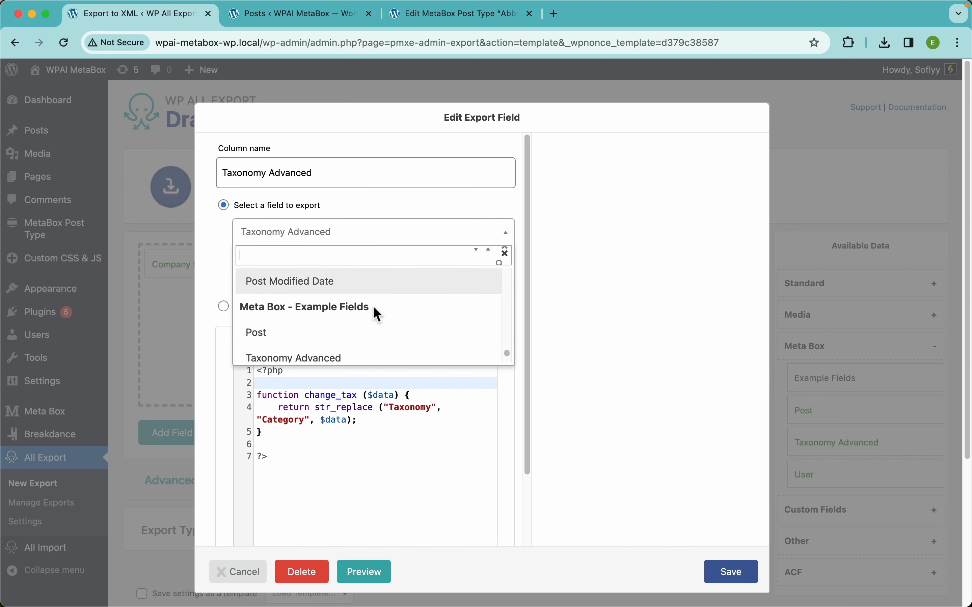
pyautogui.scroll(-2, 376, 321)
pyautogui.scroll(10, 342, 300)
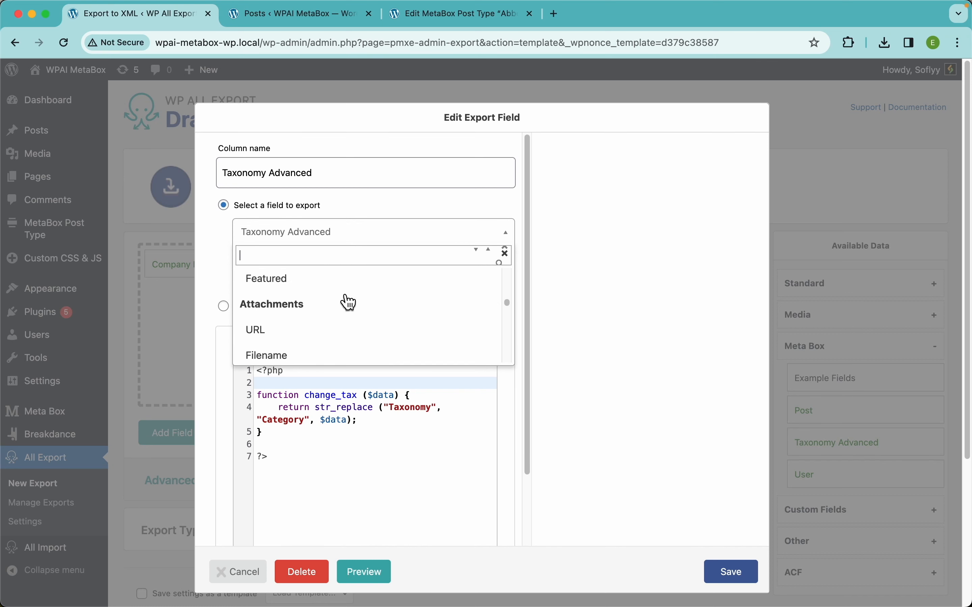
pyautogui.click(564, 301)
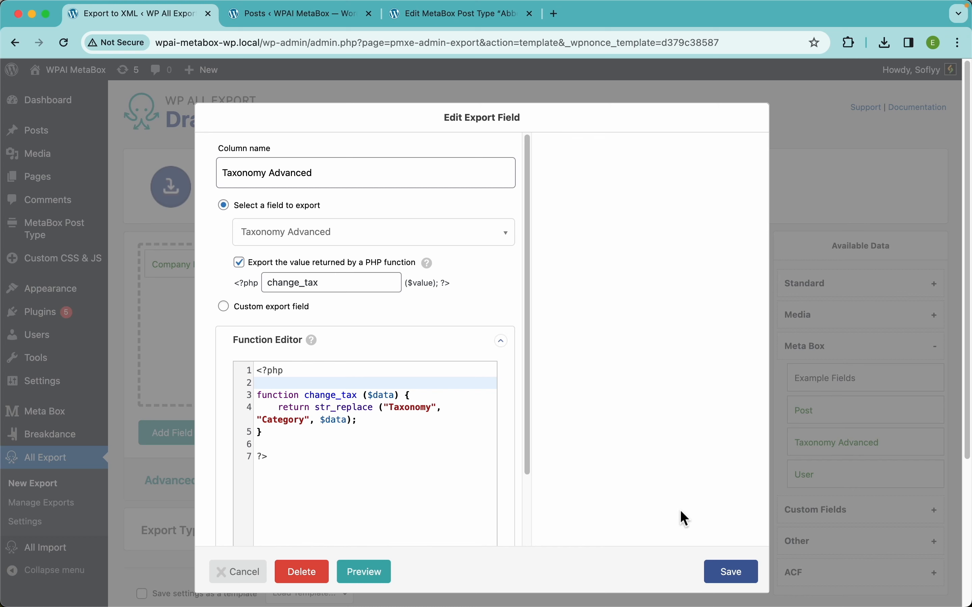
# Step: Save the Taxonomy Advanced field, check the export preview, and close it
pyautogui.click(729, 572)
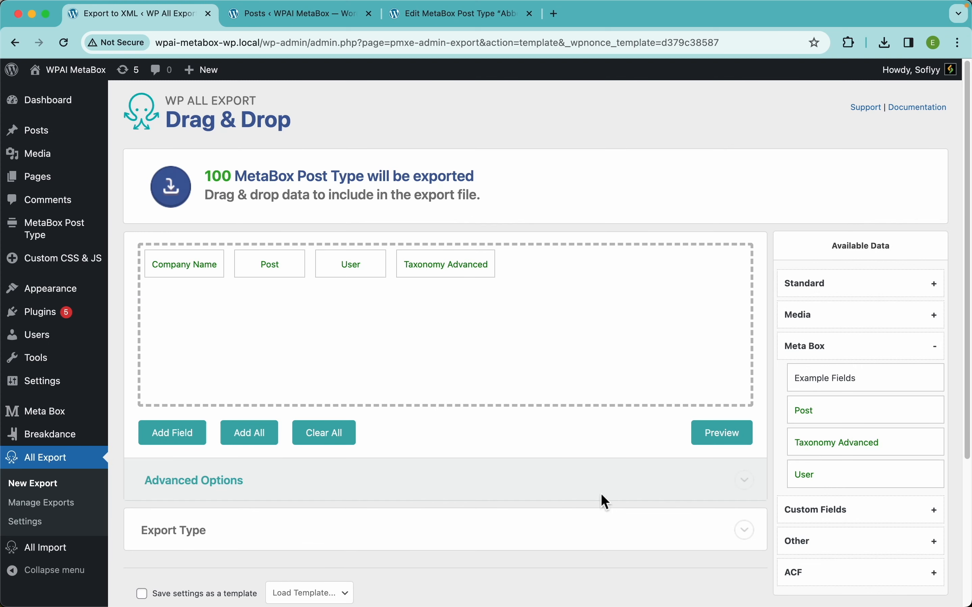
pyautogui.click(725, 442)
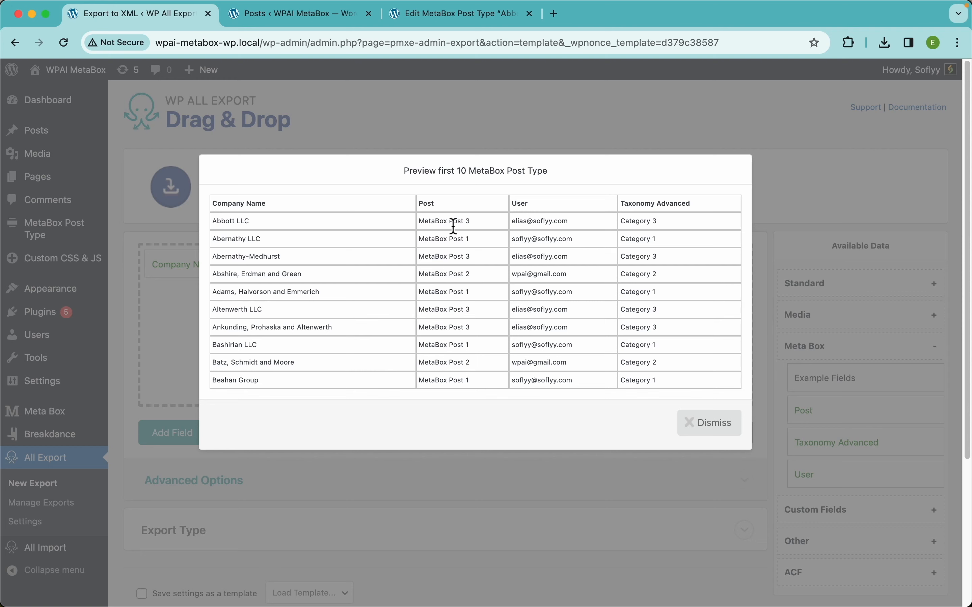
pyautogui.click(711, 425)
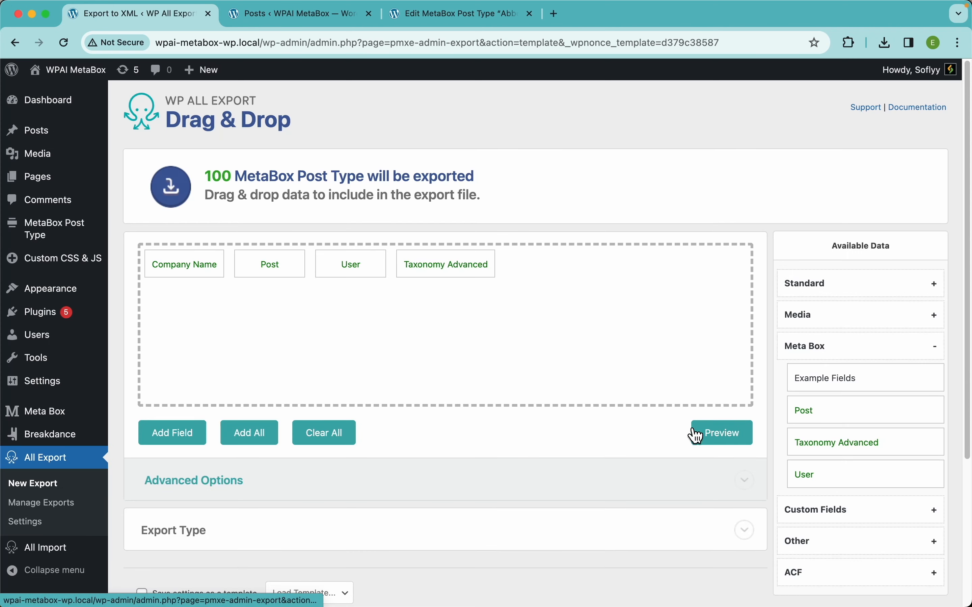
# Step: Show the export type settings and choose Spreadsheet with the CSV File format
pyautogui.scroll(-4, 381, 430)
pyautogui.click(183, 383)
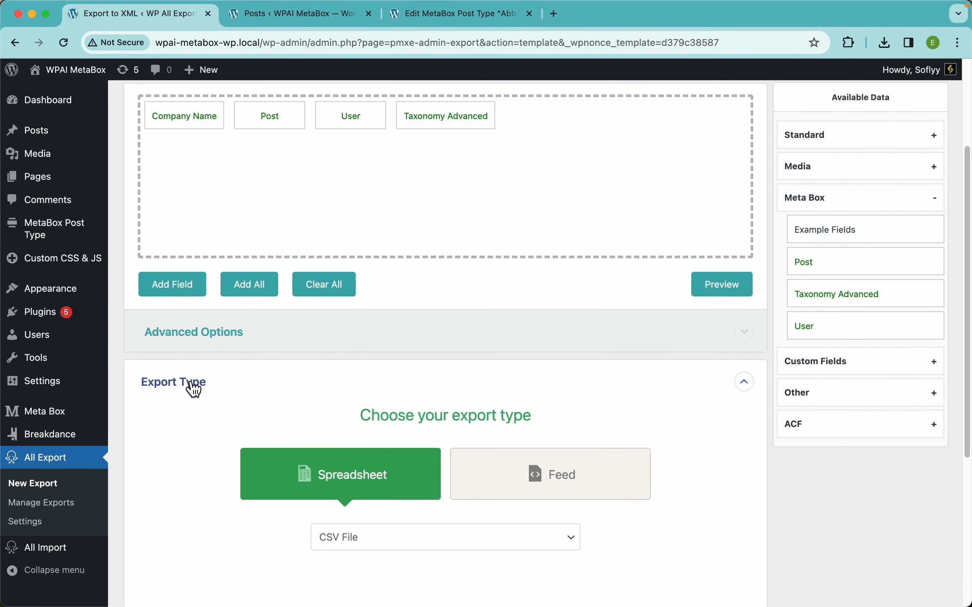
pyautogui.scroll(-3, 382, 434)
pyautogui.scroll(-1, 392, 442)
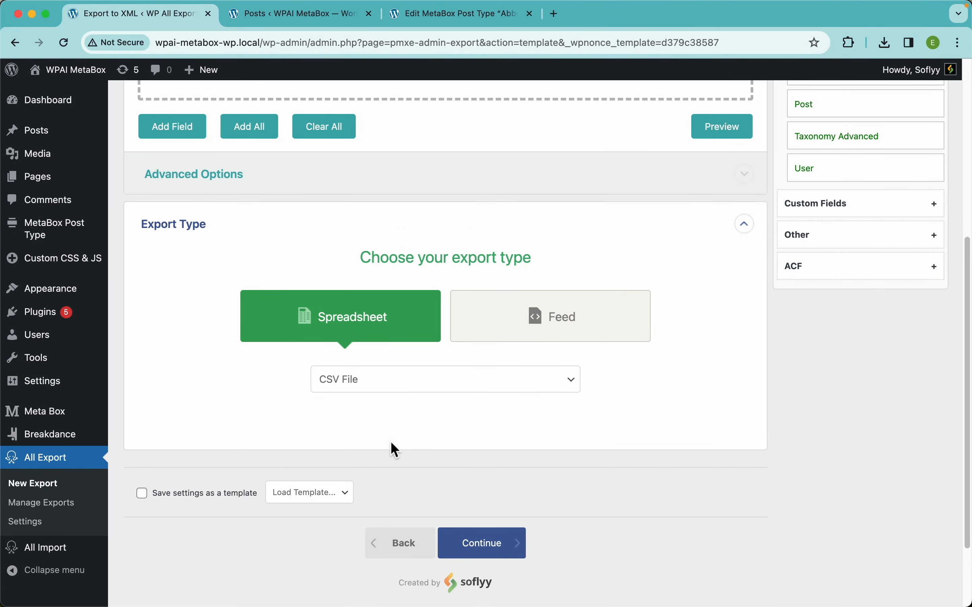
pyautogui.click(558, 331)
pyautogui.click(403, 325)
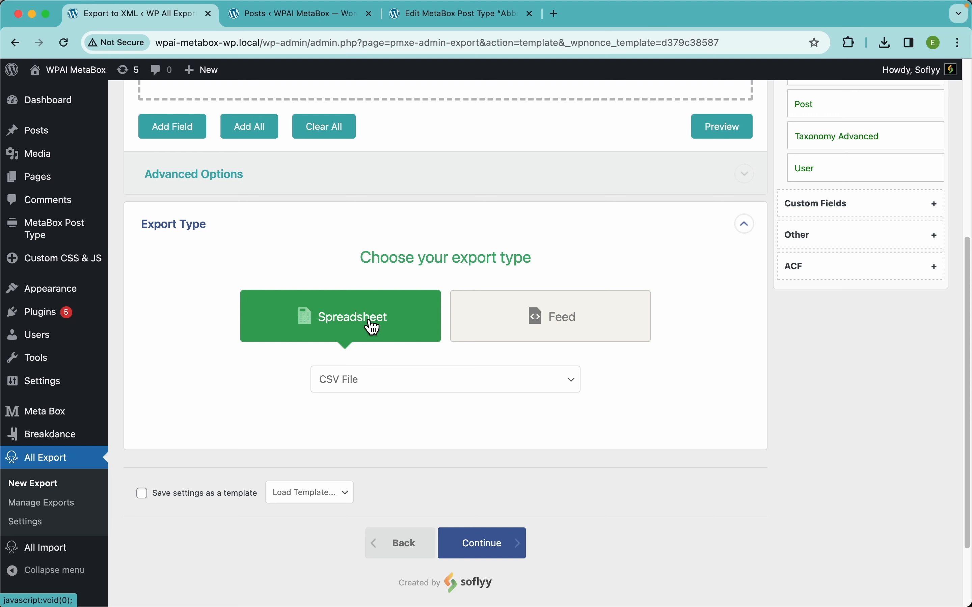
pyautogui.click(375, 389)
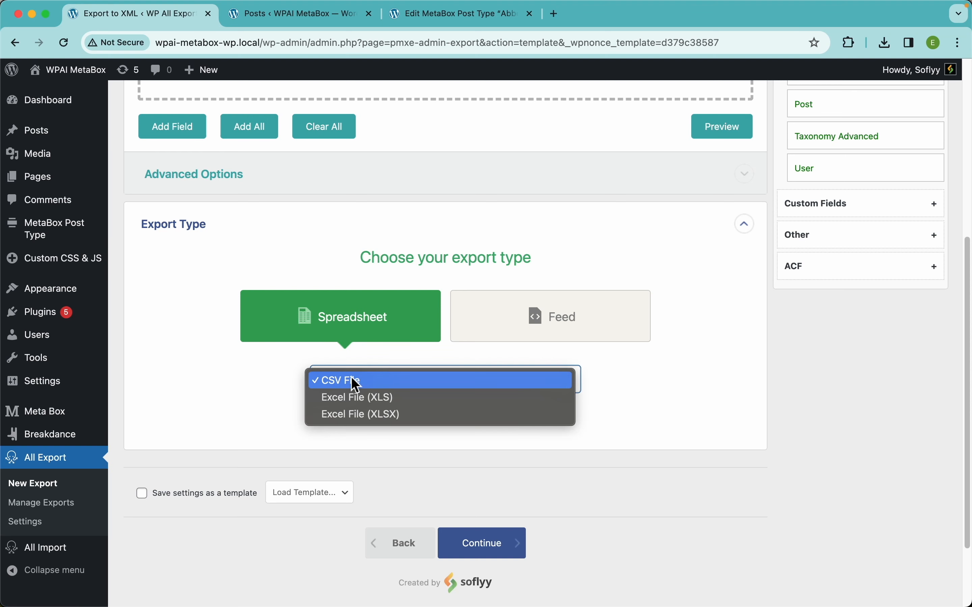
pyautogui.click(384, 381)
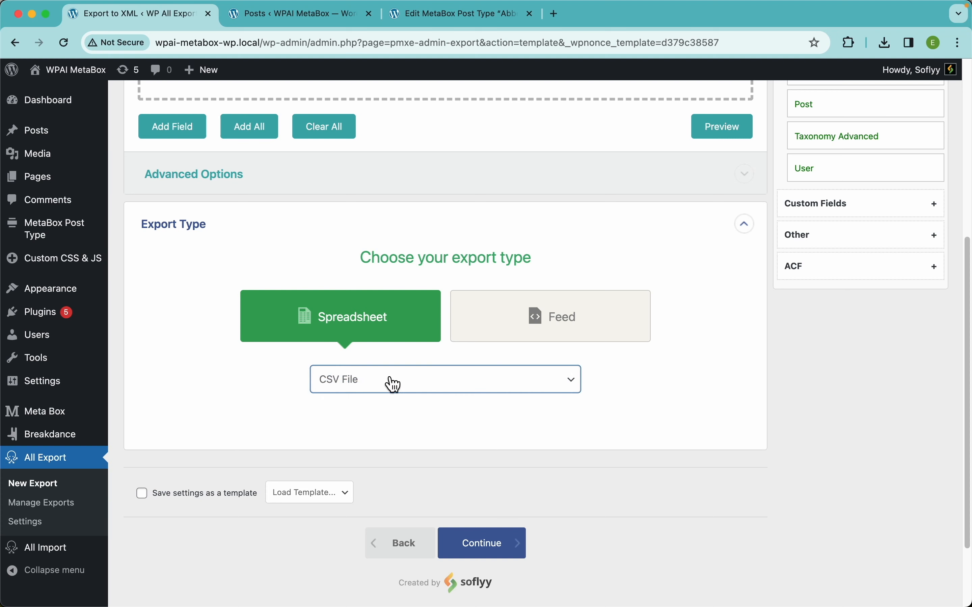
# Step: Try the Feed export type, checking its XML preview and the available feed formats
pyautogui.click(539, 339)
pyautogui.scroll(6, 709, 328)
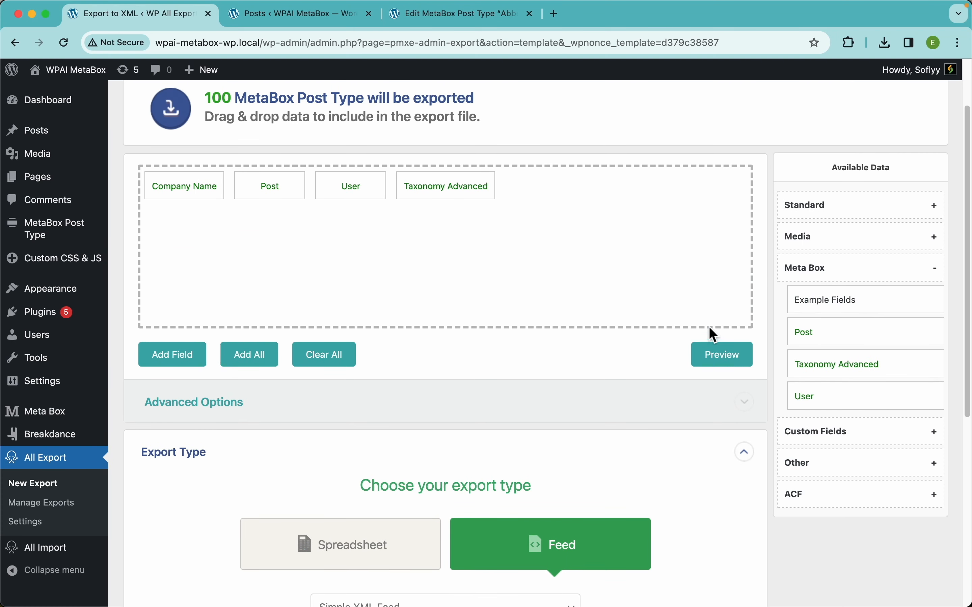
pyautogui.click(713, 354)
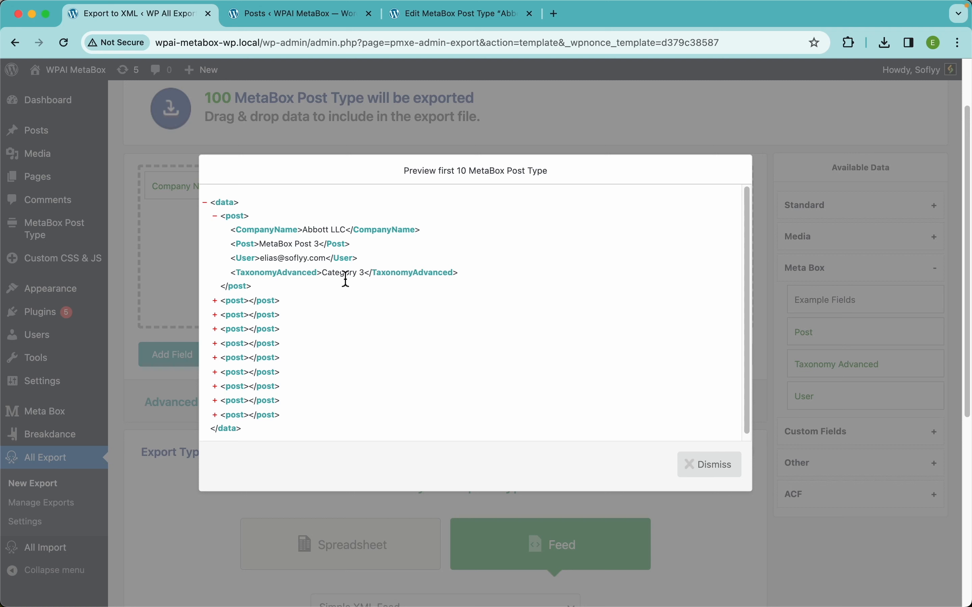
pyautogui.click(710, 464)
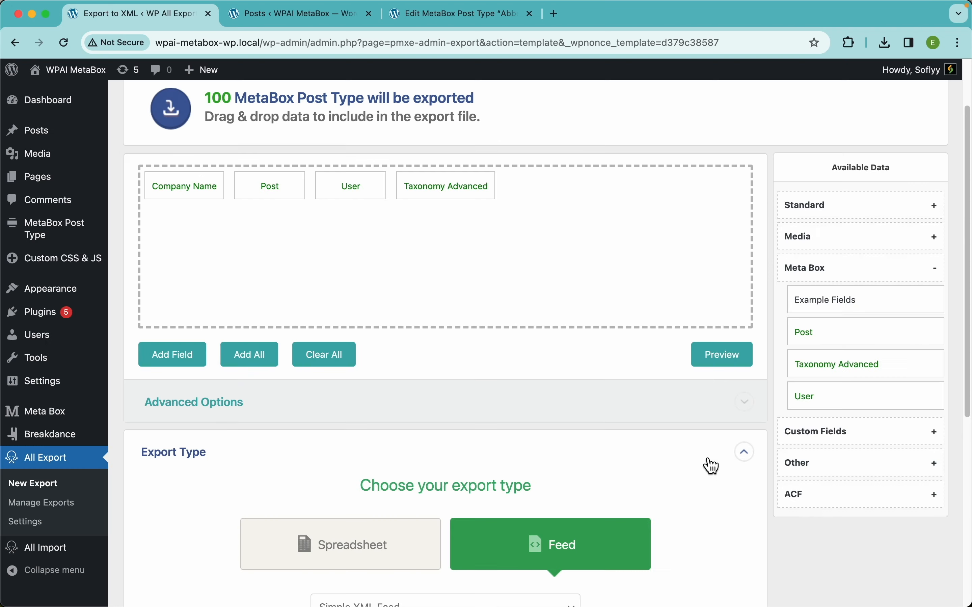
pyautogui.scroll(-5, 450, 382)
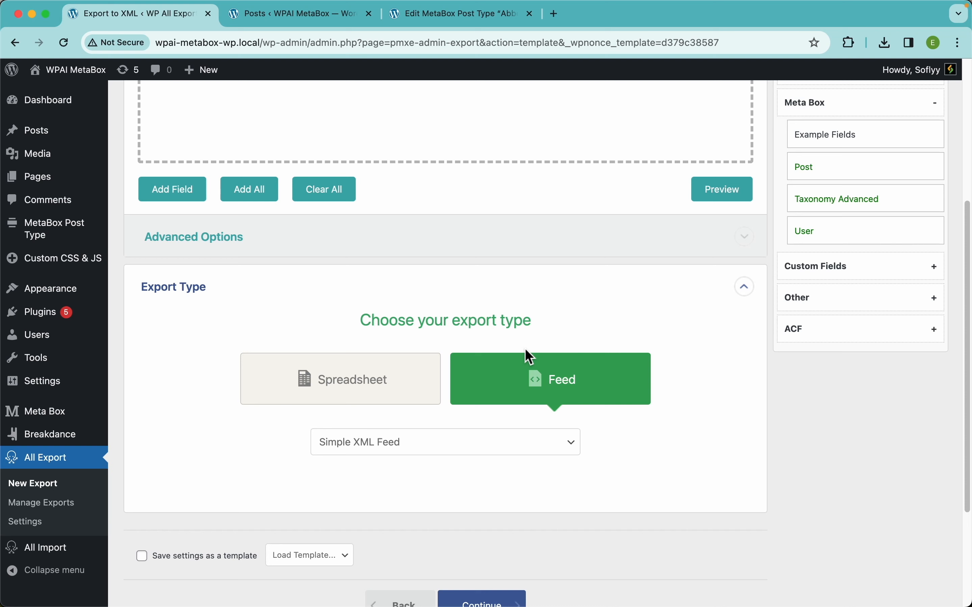
pyautogui.click(427, 451)
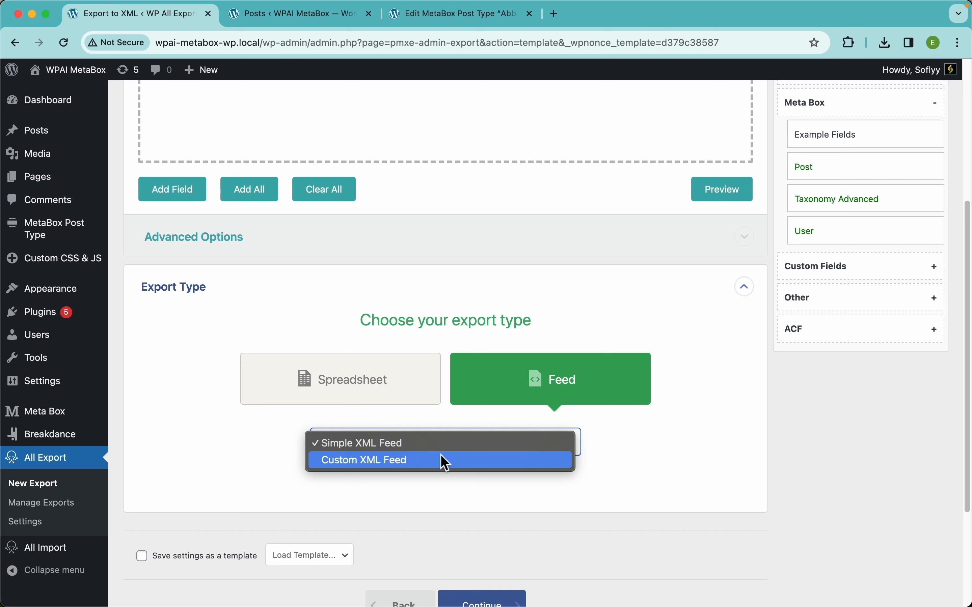
pyautogui.click(319, 399)
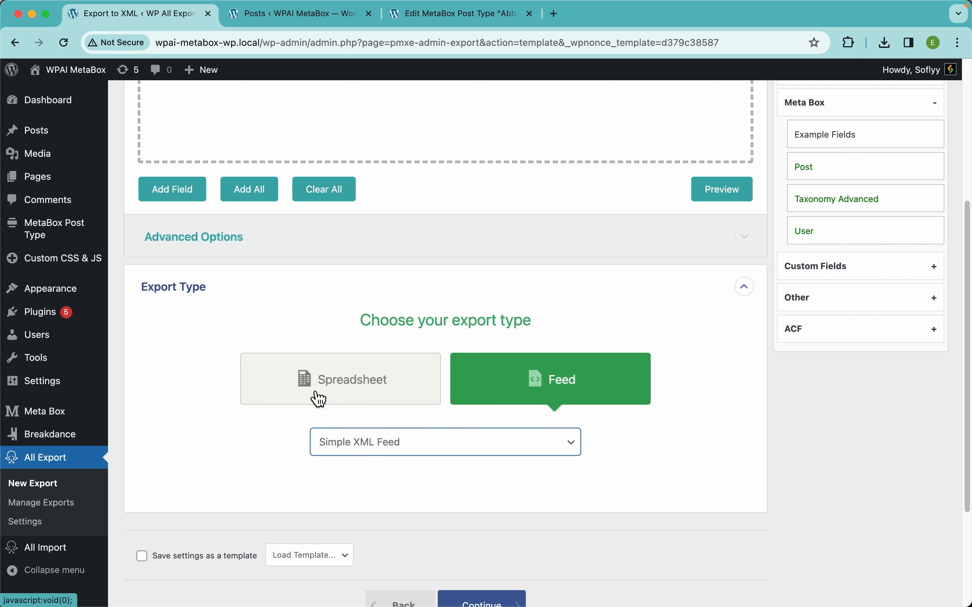
# Step: Set the export type to Spreadsheet with CSV File and continue to the export settings
pyautogui.click(319, 399)
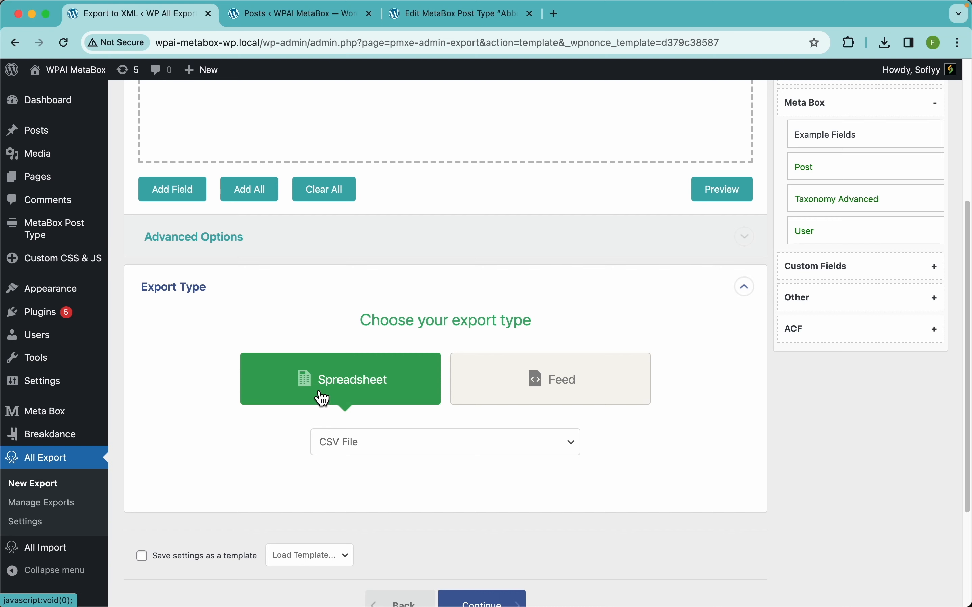
pyautogui.scroll(-3, 506, 401)
pyautogui.click(495, 513)
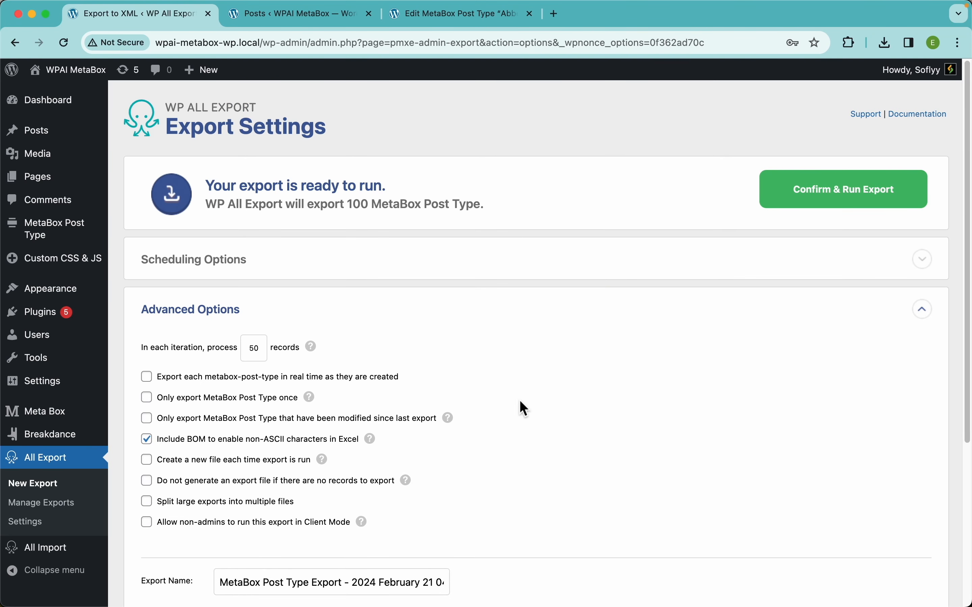
# Step: Enable automatic scheduling for the export, running every week on all days from Monday through Sunday
pyautogui.click(341, 260)
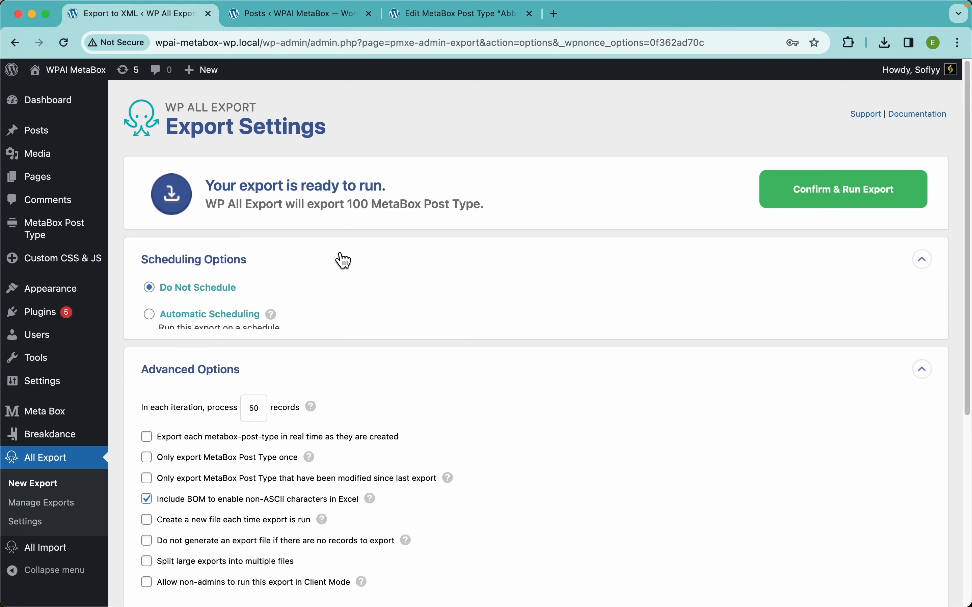
pyautogui.click(224, 315)
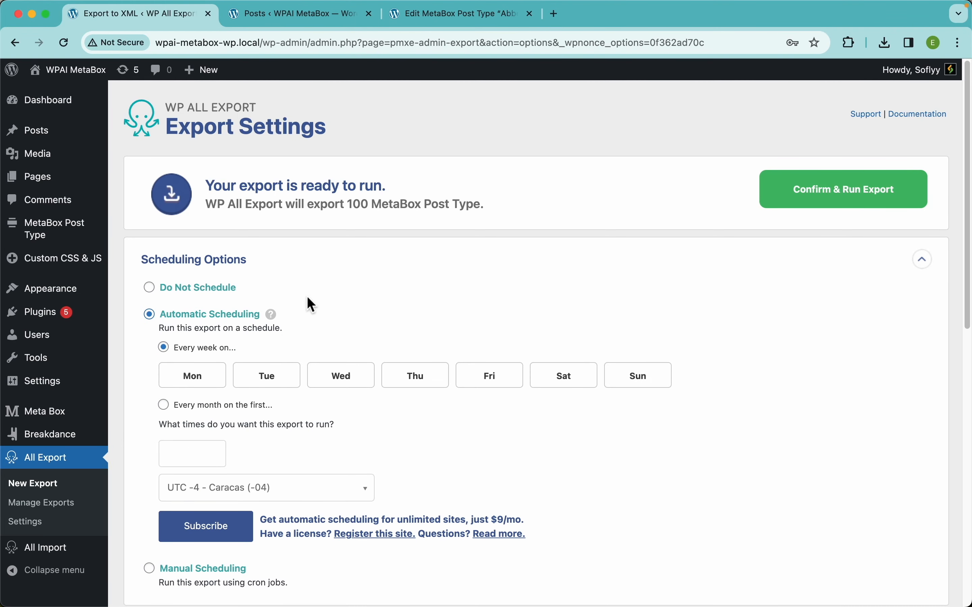
pyautogui.scroll(-2, 309, 299)
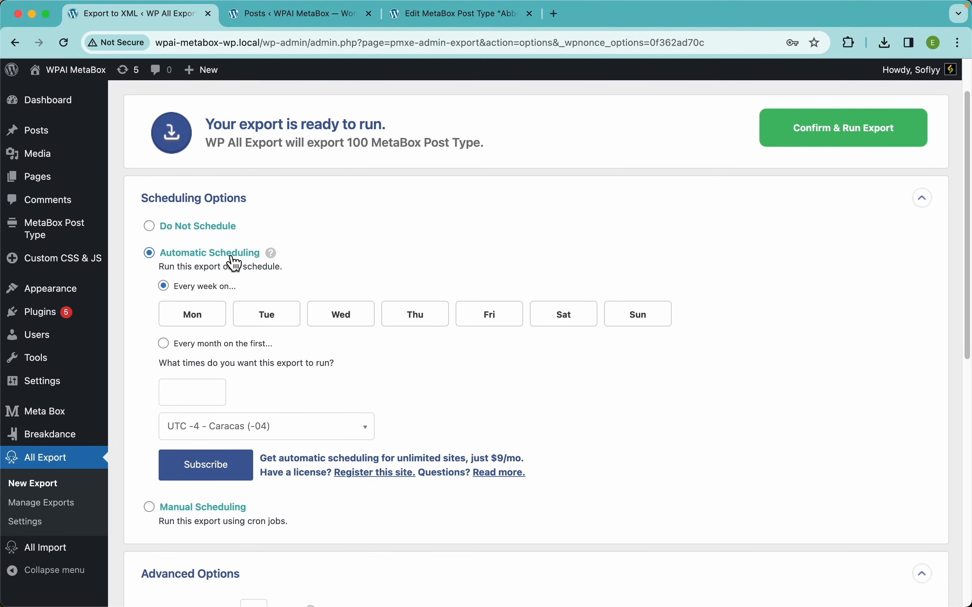
pyautogui.click(217, 314)
pyautogui.click(288, 317)
pyautogui.click(351, 320)
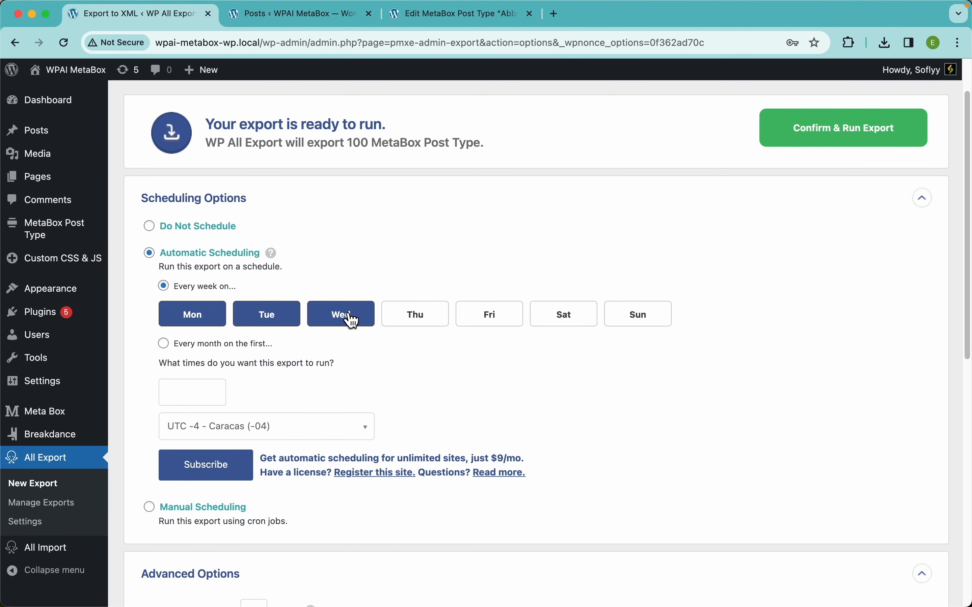
pyautogui.click(439, 321)
pyautogui.click(504, 322)
pyautogui.click(570, 324)
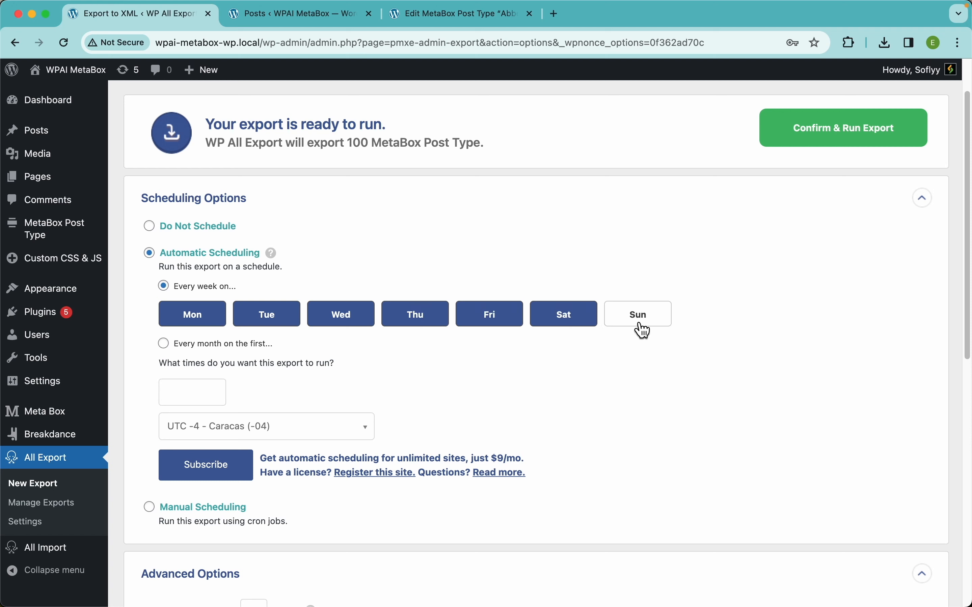
pyautogui.click(641, 327)
# Step: Add 12:00am and 10:00pm as the run times for the weekly automatic export schedule
pyautogui.click(206, 394)
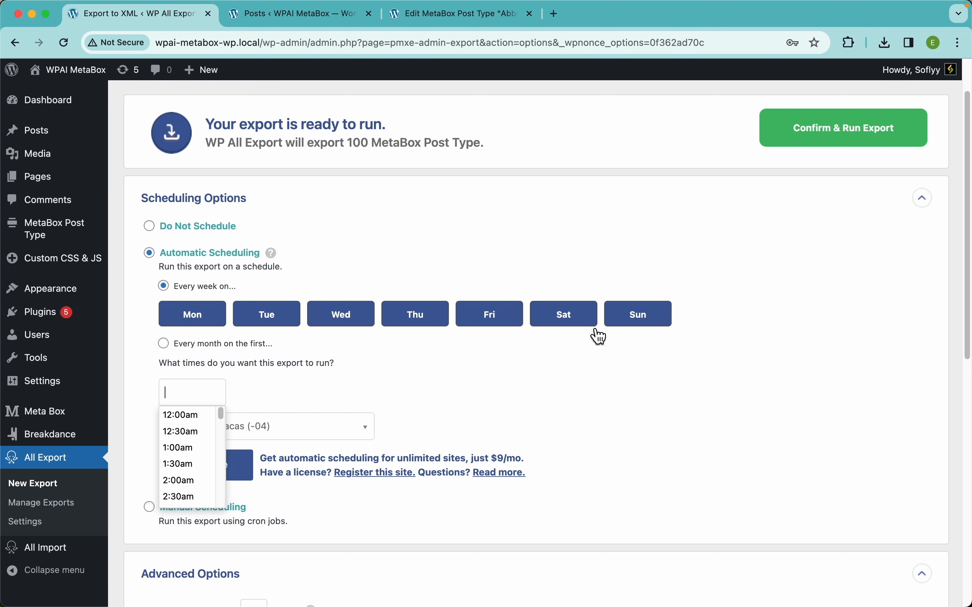
pyautogui.click(205, 422)
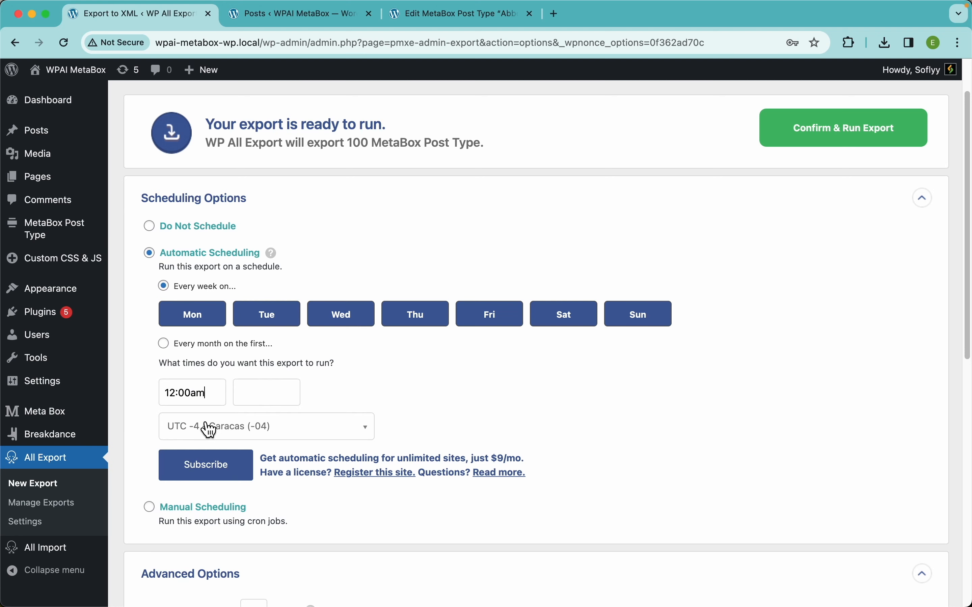
pyautogui.click(264, 393)
pyautogui.scroll(-10, 279, 482)
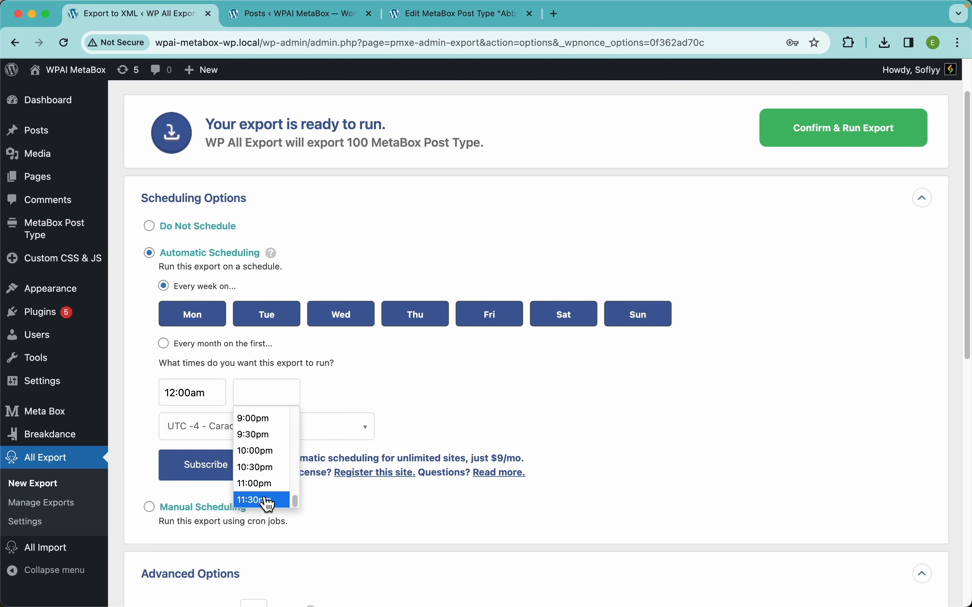
pyautogui.click(262, 451)
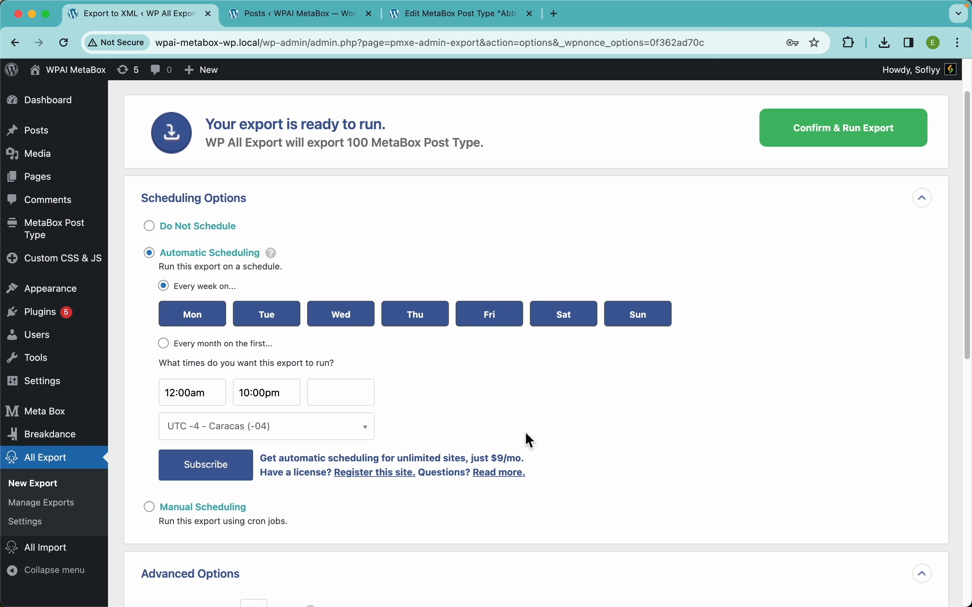
# Step: Show the cron job URLs for manual scheduling, then set the export to Do Not Schedule
pyautogui.click(222, 514)
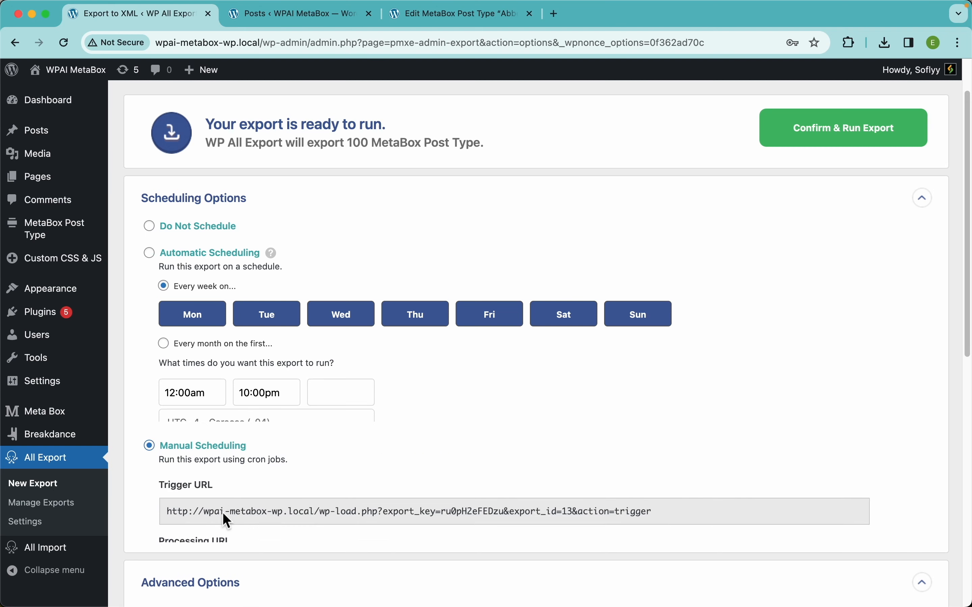
pyautogui.scroll(-3, 381, 288)
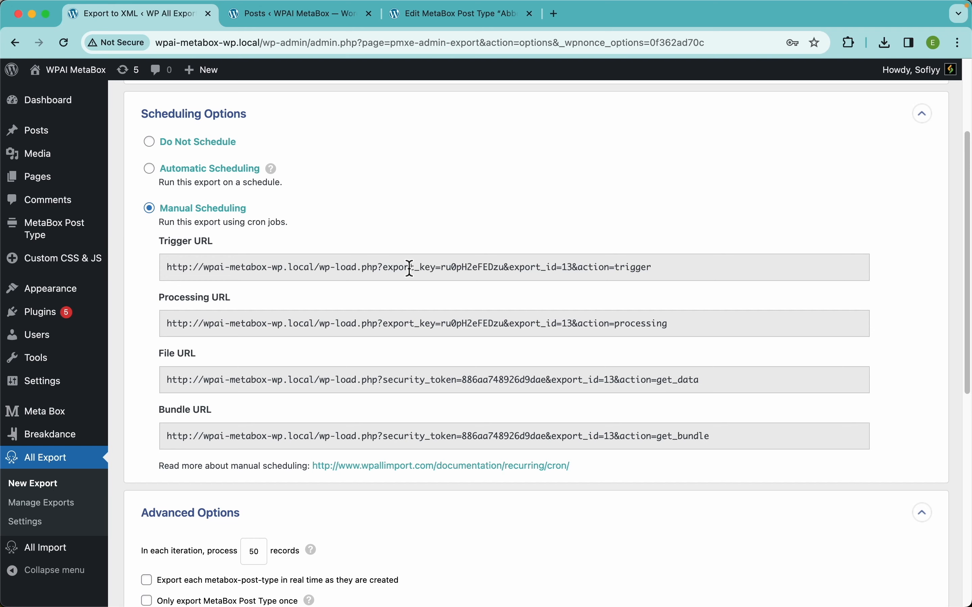
pyautogui.click(211, 144)
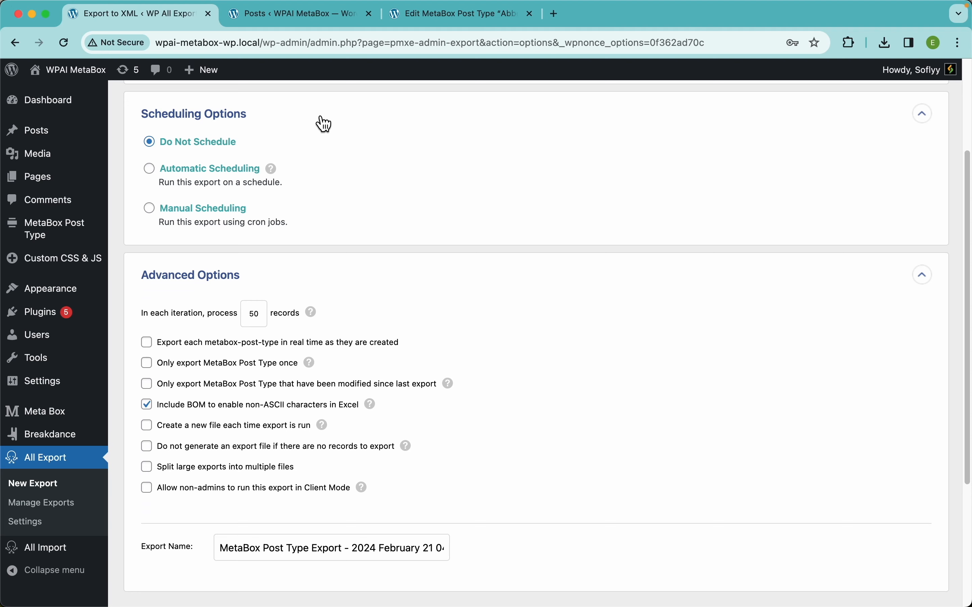
# Step: Collapse the scheduling options and read the help for exporting only MetaBox Post Type records modified since the last export
pyautogui.click(324, 124)
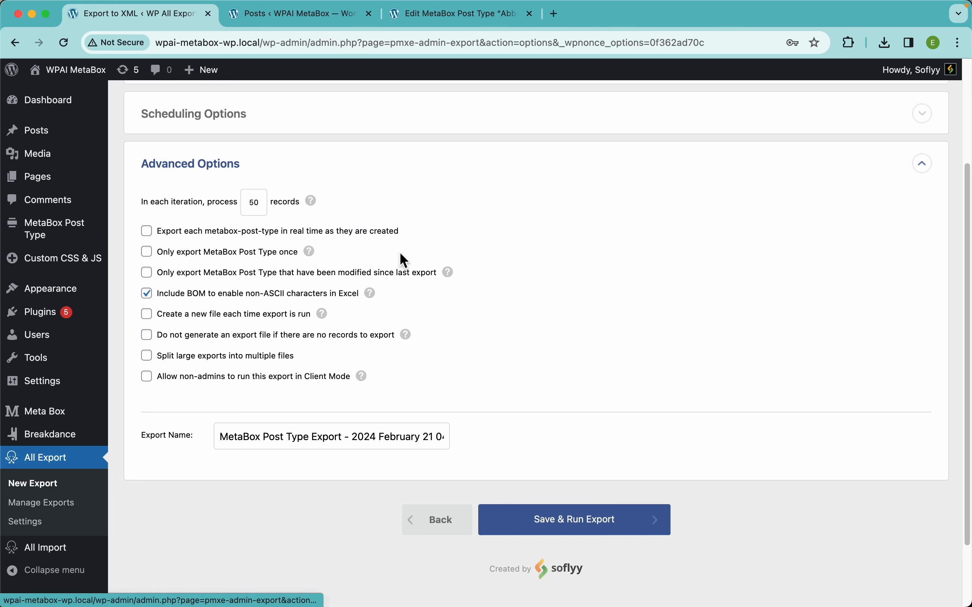
pyautogui.moveTo(449, 274)
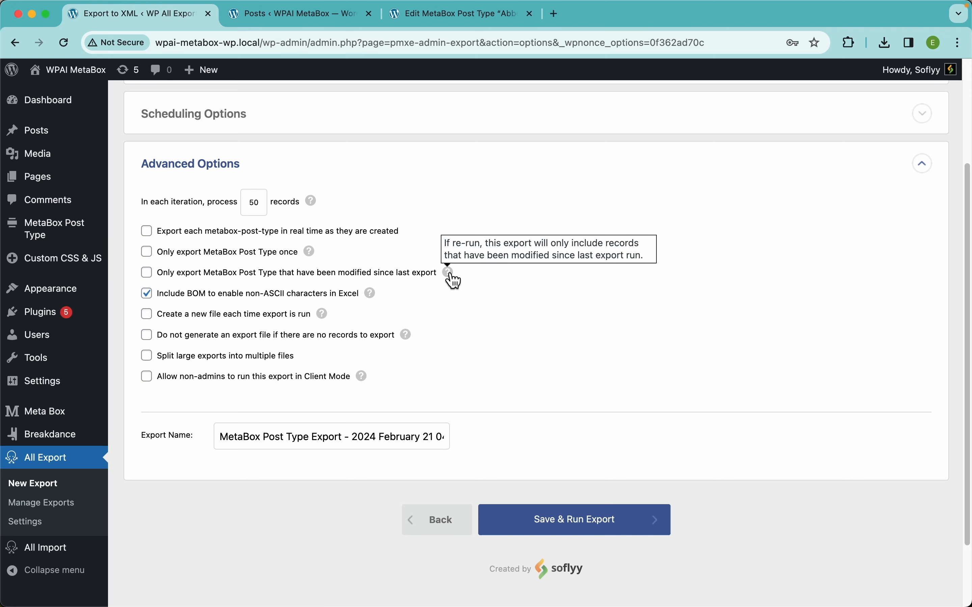
pyautogui.scroll(4, 755, 321)
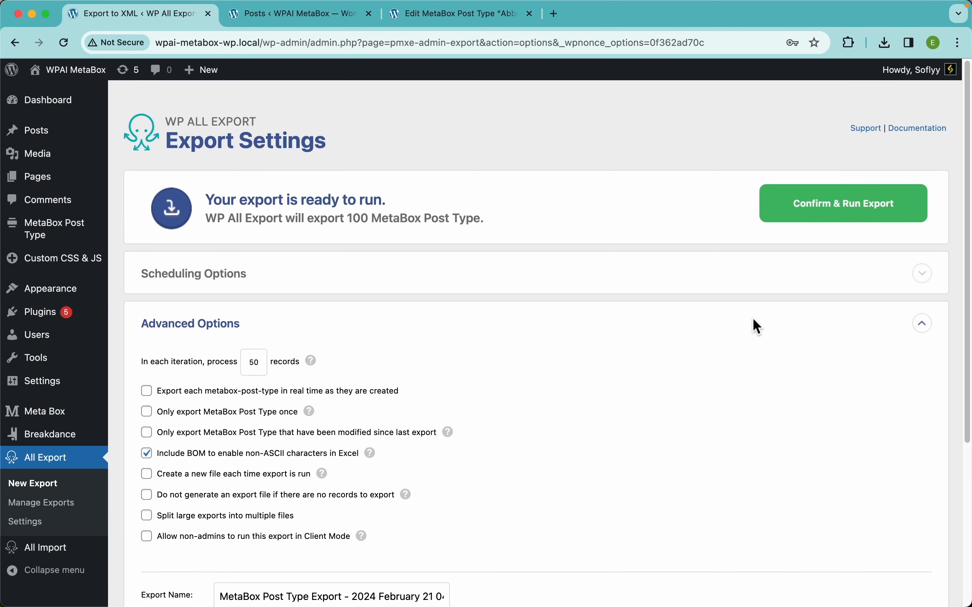
# Step: Confirm and run the export, then download the resulting CSV file and open it in Numbers
pyautogui.click(787, 193)
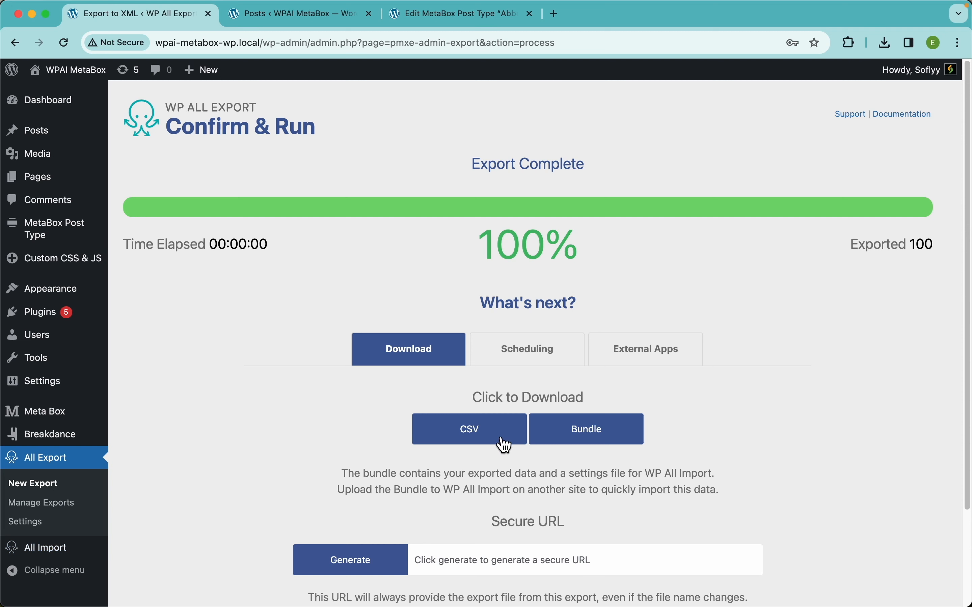
pyautogui.click(474, 440)
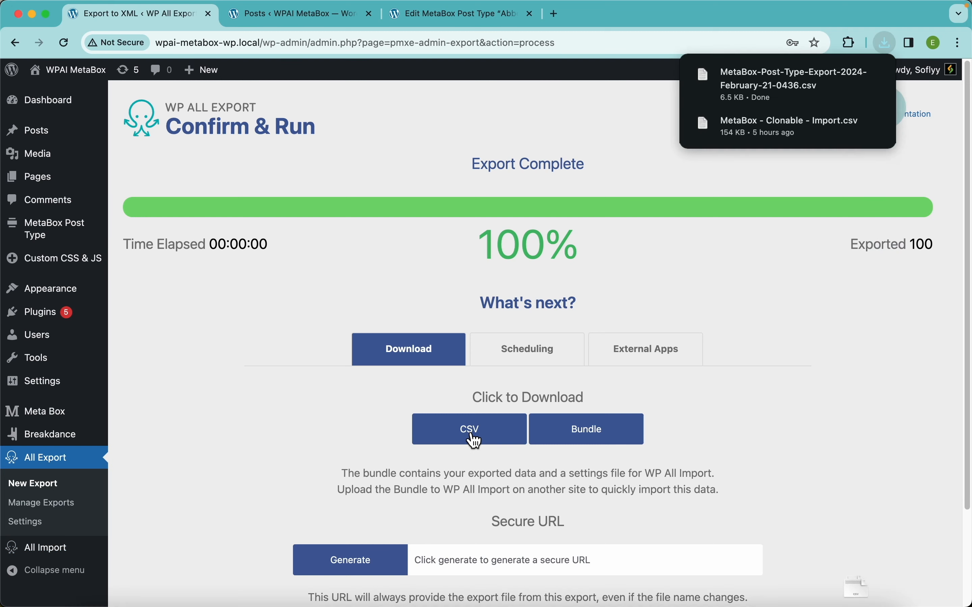
pyautogui.click(748, 78)
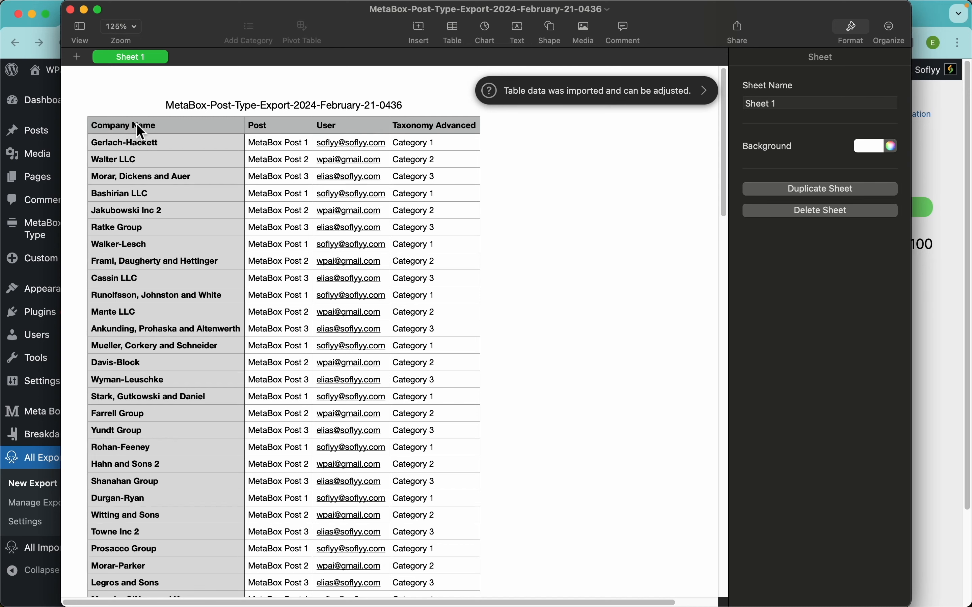
# Step: Examine the exported Company Name, Post, User and Taxonomy Advanced columns, including the header row and the column's record count
pyautogui.click(136, 123)
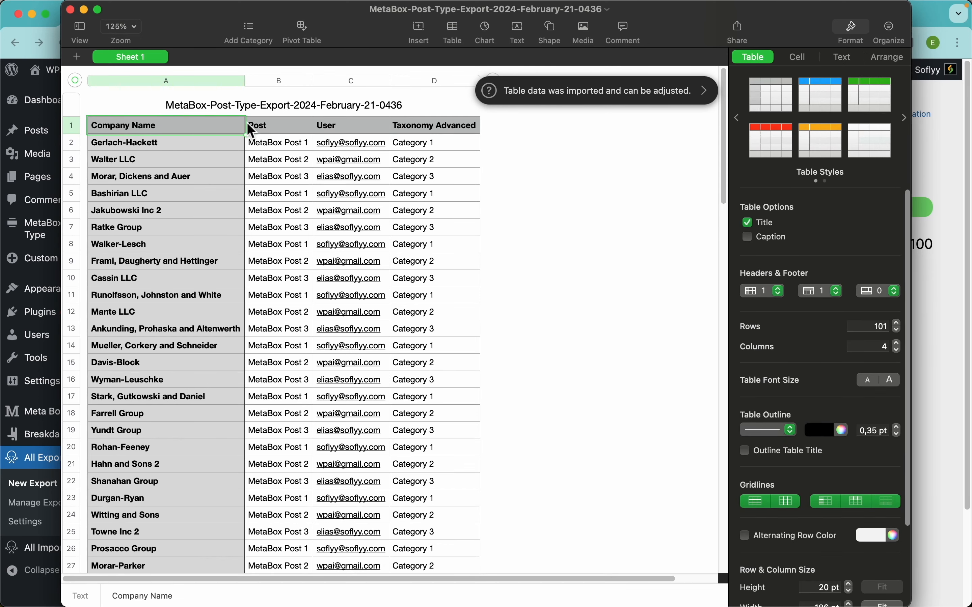
pyautogui.click(289, 149)
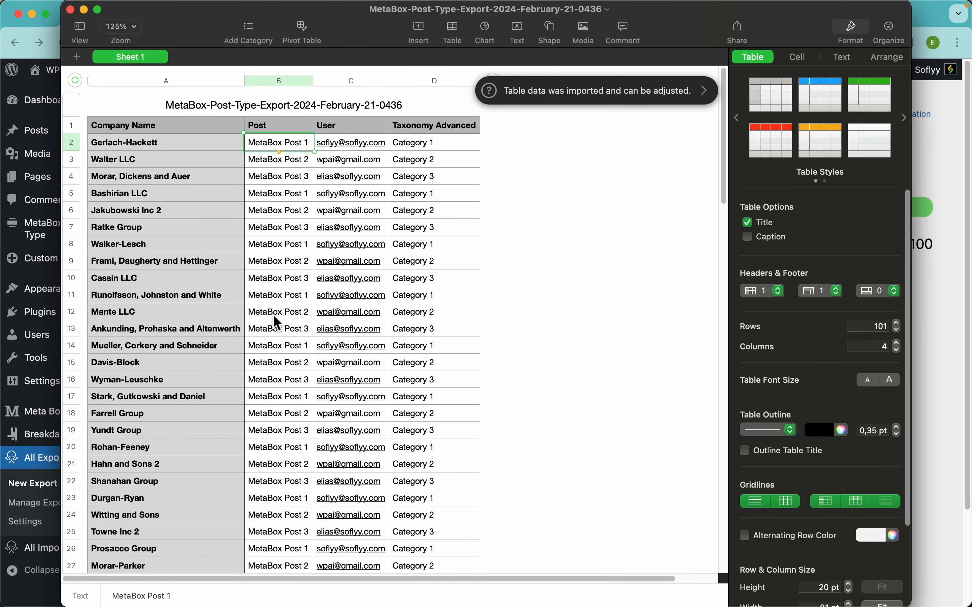
pyautogui.click(288, 164)
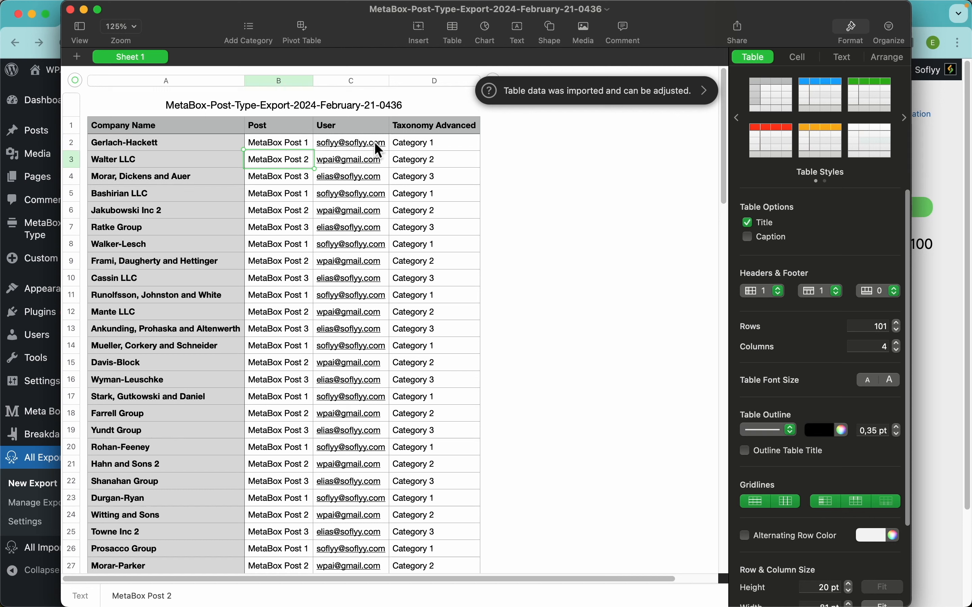
pyautogui.moveTo(433, 142); pyautogui.dragTo(414, 370)
pyautogui.click(435, 127)
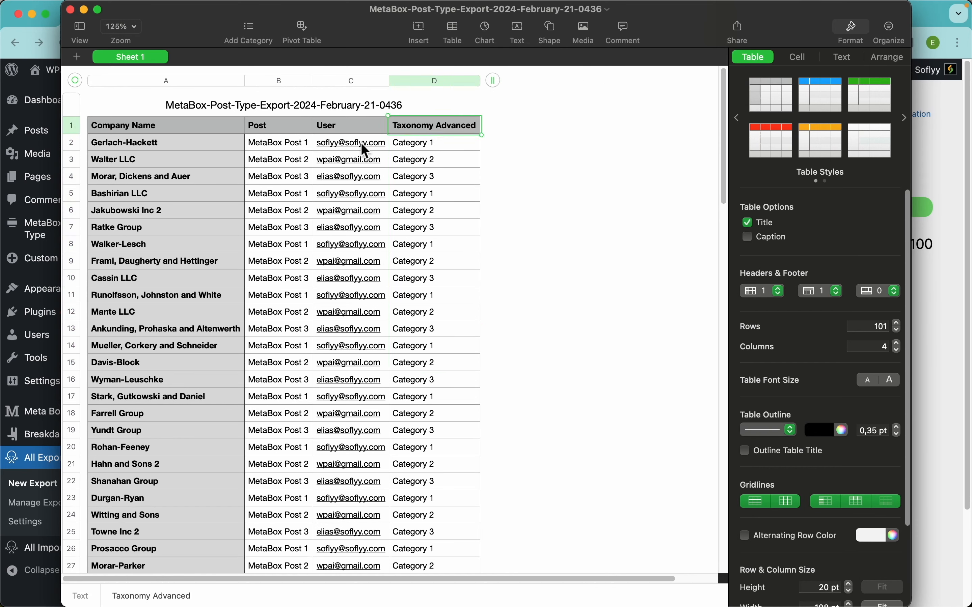
pyautogui.click(157, 81)
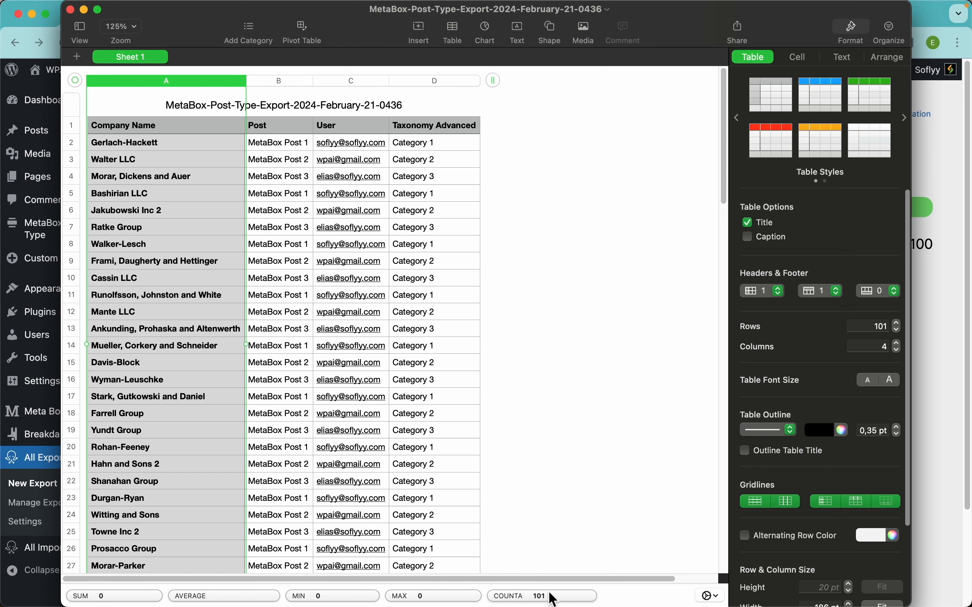
pyautogui.click(70, 127)
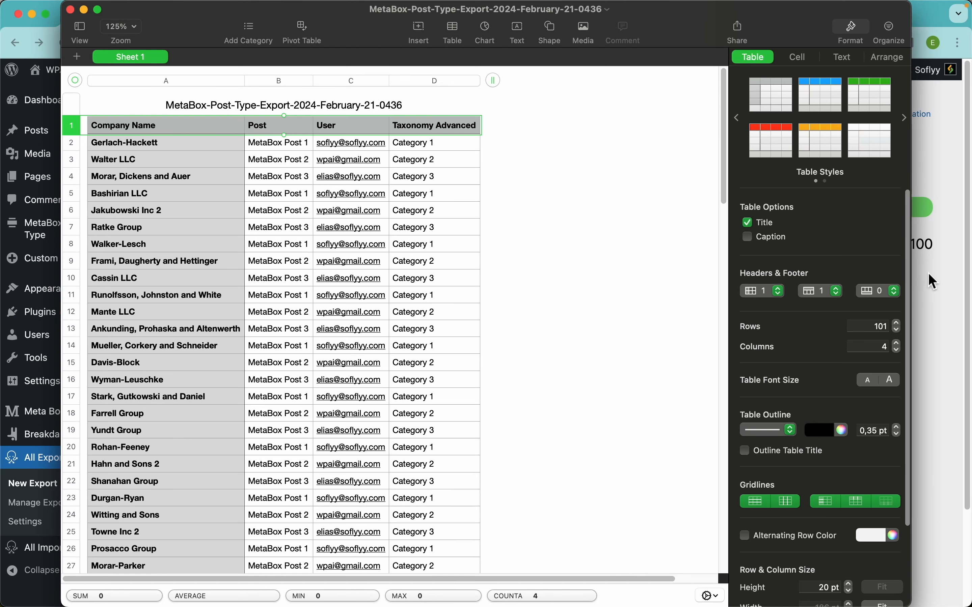
# Step: Switch back to the browser's completed export page and show its automatic scheduling options
pyautogui.click(936, 281)
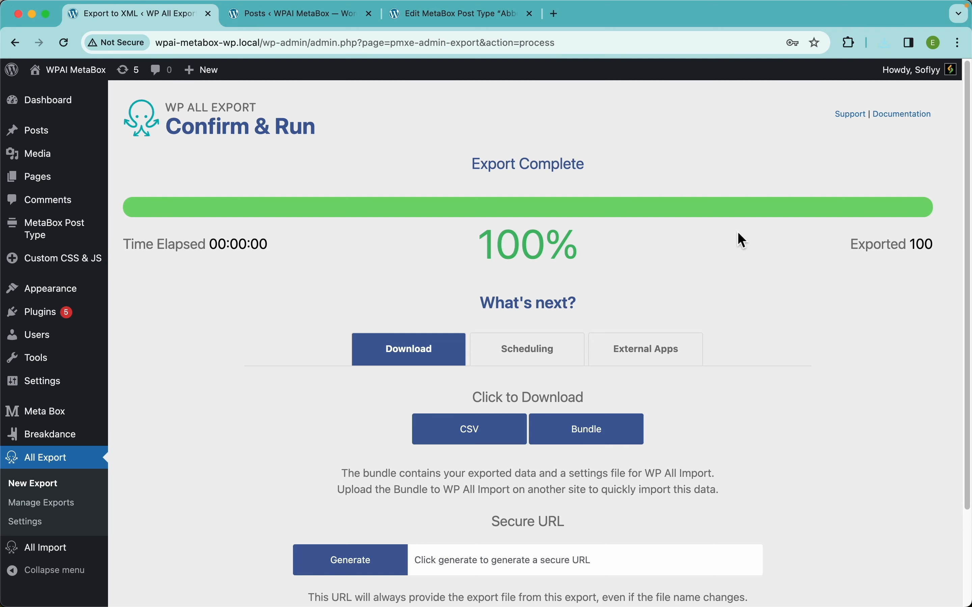
pyautogui.click(549, 366)
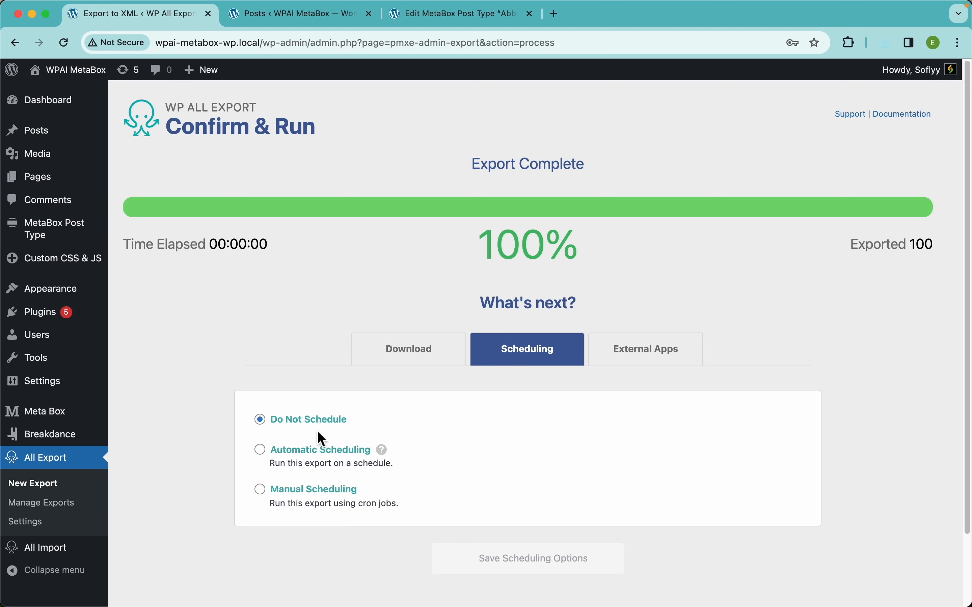
pyautogui.click(319, 451)
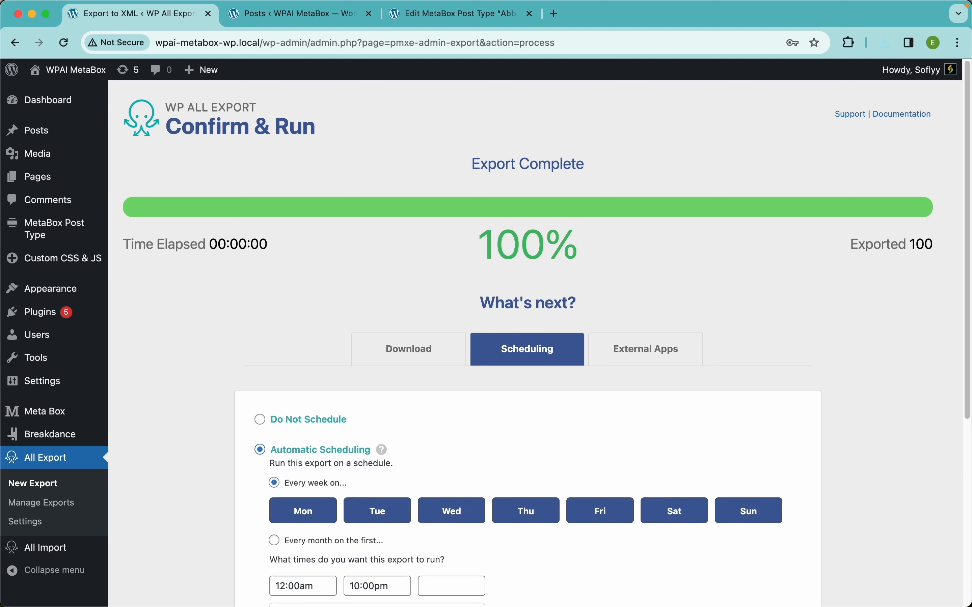
# Step: View the external apps information and WP All Export's Zapier integration page, then return to the export's download options
pyautogui.click(632, 367)
pyautogui.scroll(-3, 781, 412)
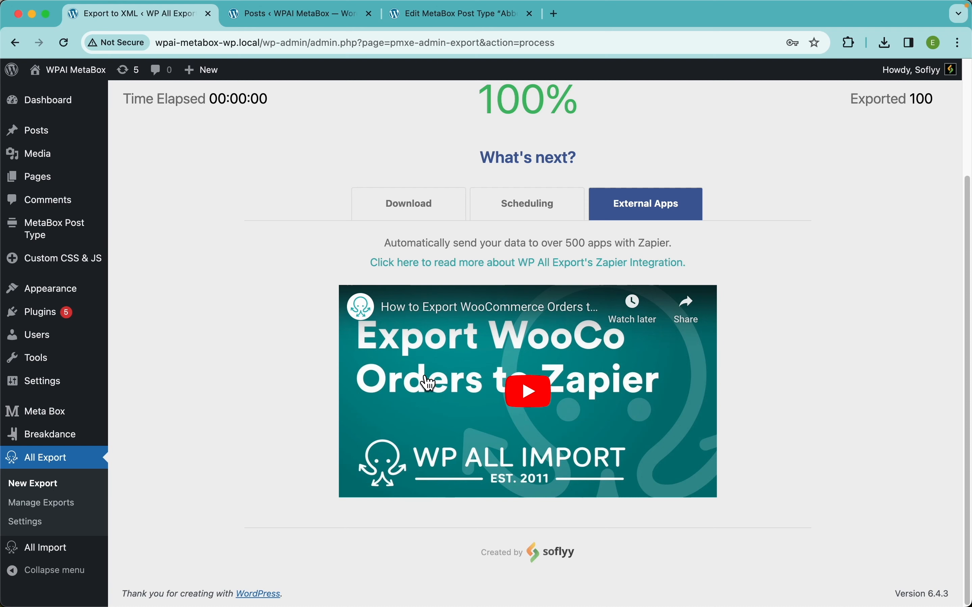
pyautogui.click(477, 270)
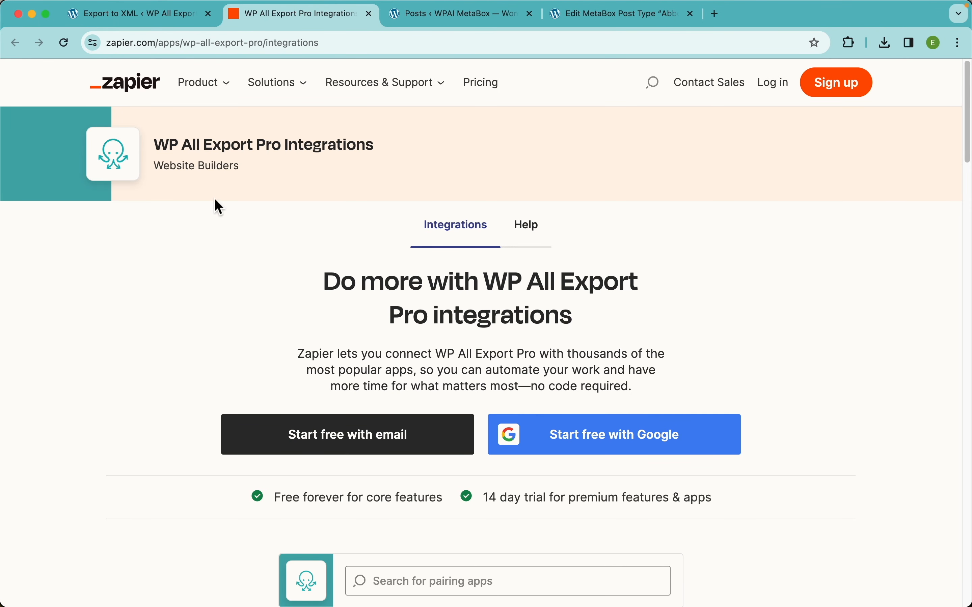
pyautogui.click(146, 18)
pyautogui.click(385, 202)
pyautogui.scroll(3, 220, 342)
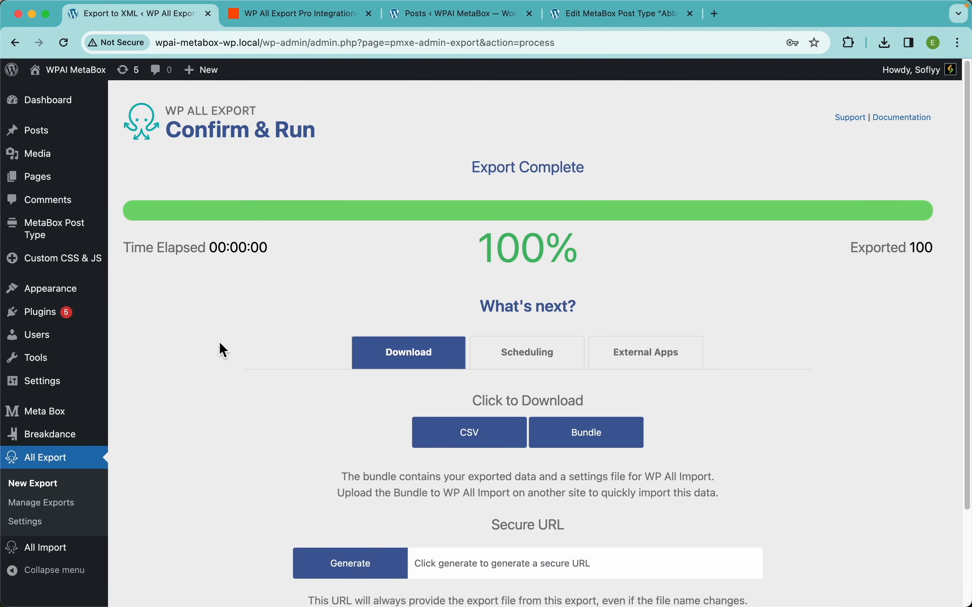